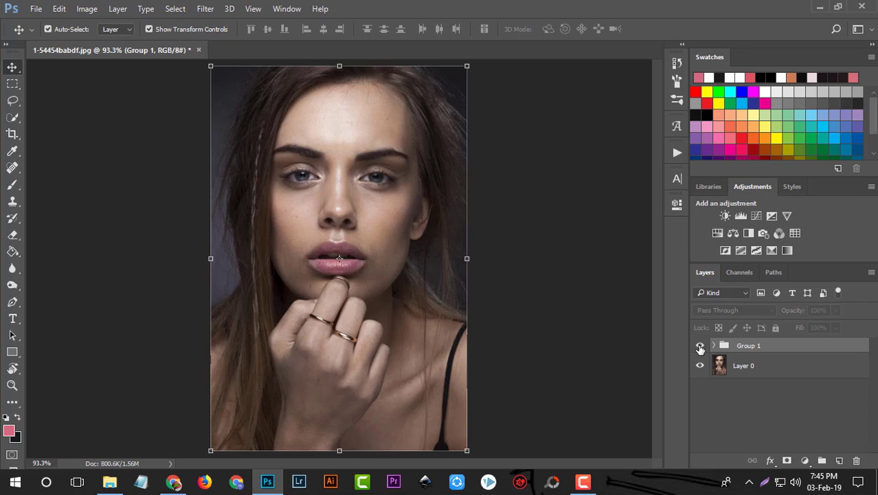
Duplicate Layer 0 into Layer 0 copy and convert the copy to a Smart Object
{"action": "left_click", "coordinate": [700, 347]}
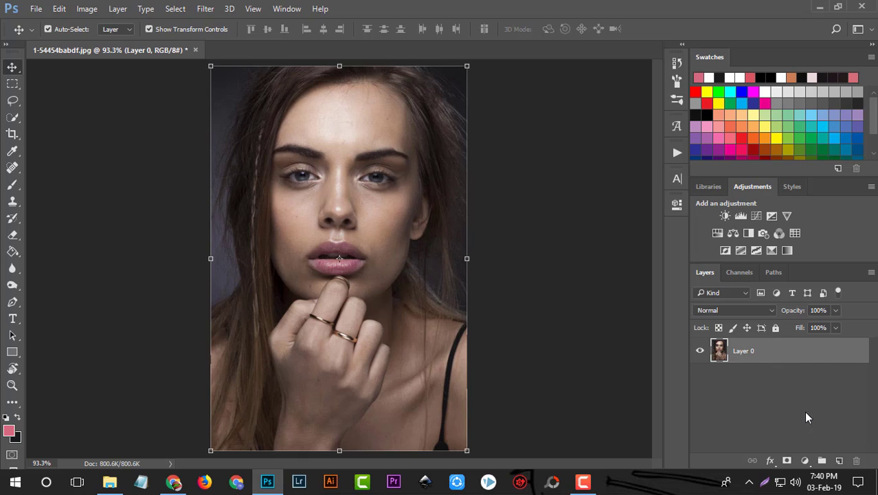
{"action": "left_click_drag", "start_coordinate": [766, 355], "coordinate": [840, 459]}
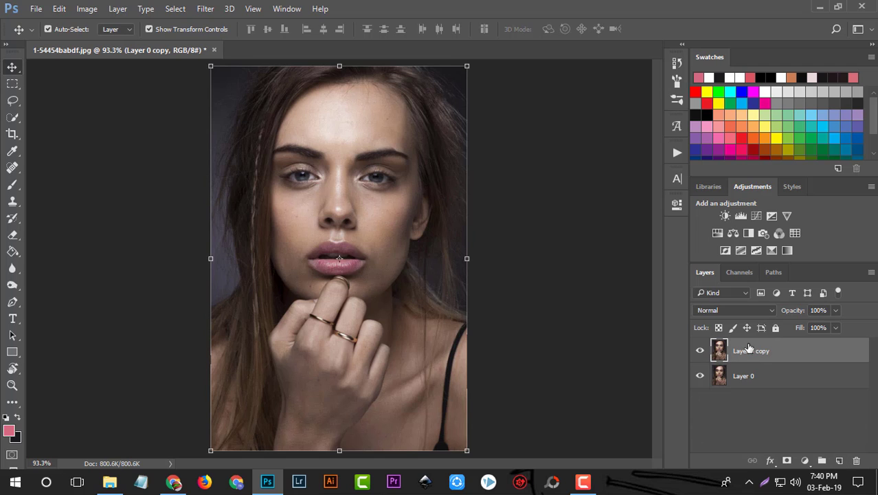
{"action": "right_click", "coordinate": [773, 353]}
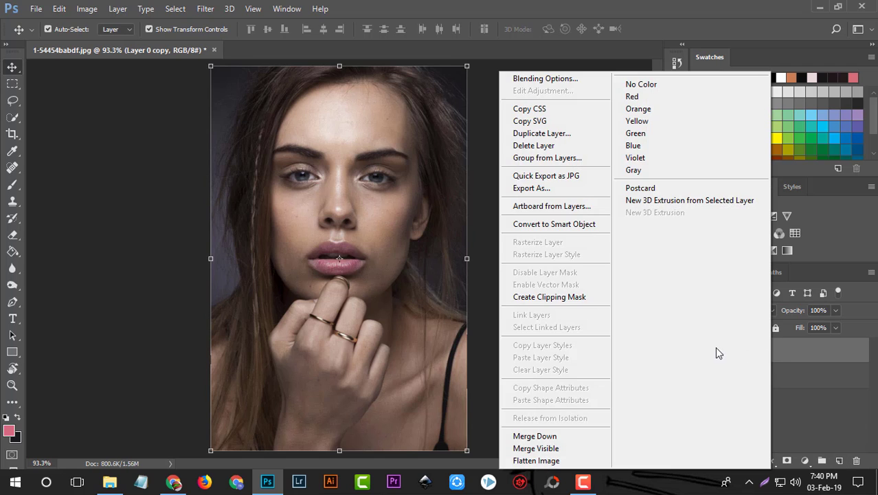
{"action": "left_click", "coordinate": [550, 225]}
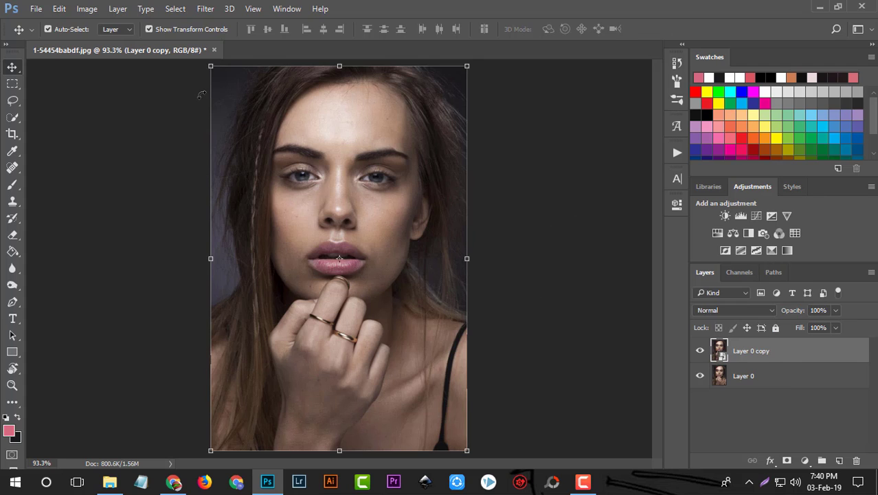
{"action": "left_click", "coordinate": [208, 11]}
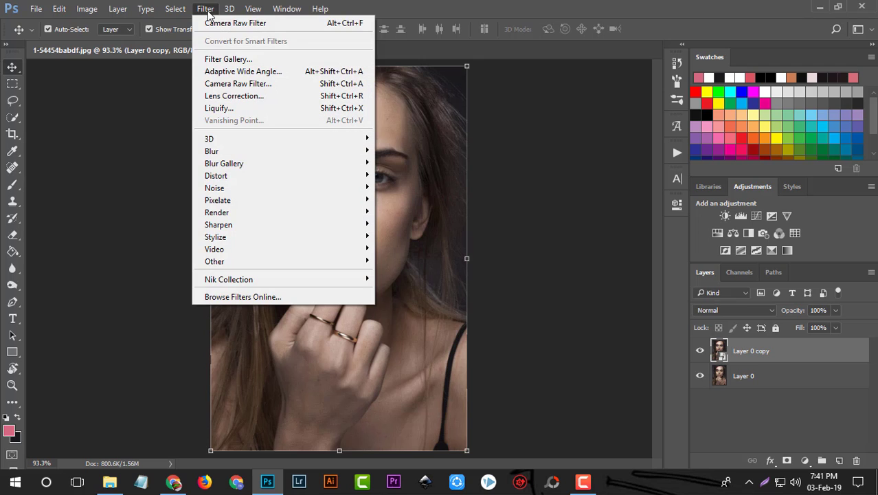
Apply the Camera Raw Filter and rough in the exposure, contrast, tone and clarity sliders
{"action": "left_click", "coordinate": [227, 84]}
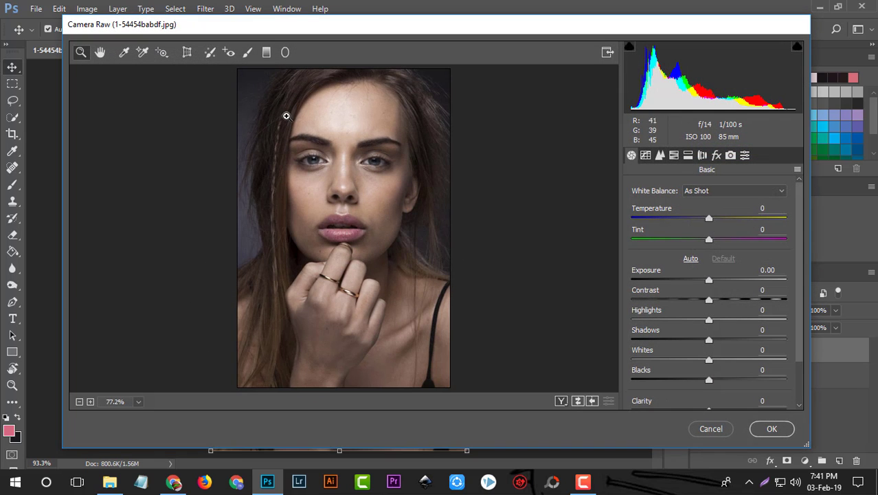
{"action": "scroll", "coordinate": [670, 272], "scroll_direction": "down", "scroll_amount": 1}
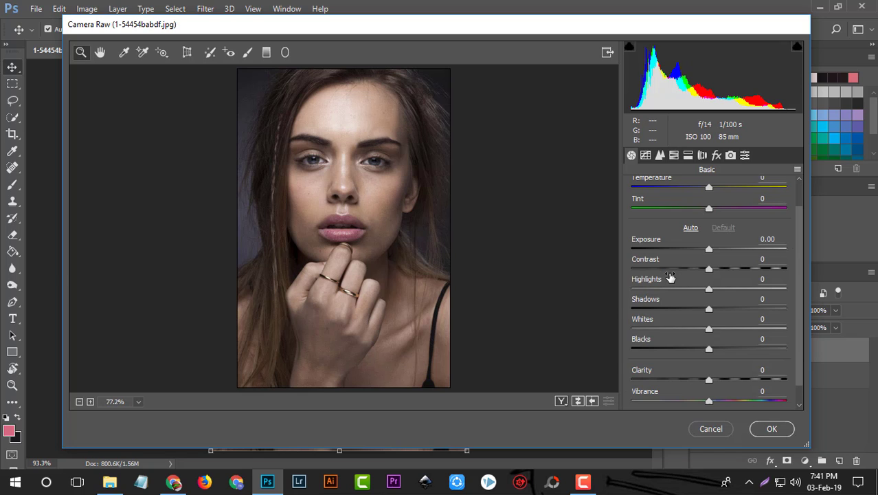
{"action": "left_click_drag", "start_coordinate": [709, 251], "coordinate": [714, 252]}
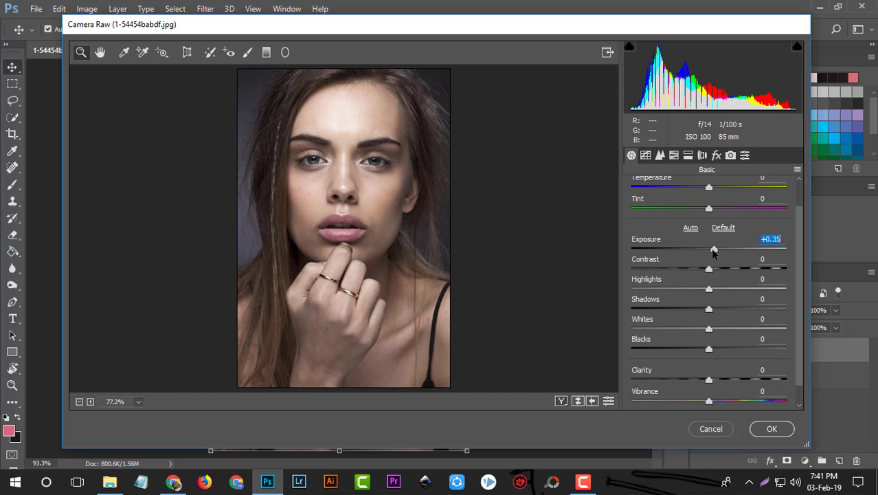
{"action": "mouse_move", "coordinate": [710, 269]}
{"action": "left_mouse_down"}
{"action": "mouse_move", "coordinate": [724, 269]}
{"action": "mouse_move", "coordinate": [696, 289]}
{"action": "mouse_move", "coordinate": [690, 310]}
{"action": "mouse_move", "coordinate": [700, 352]}
{"action": "left_mouse_up"}
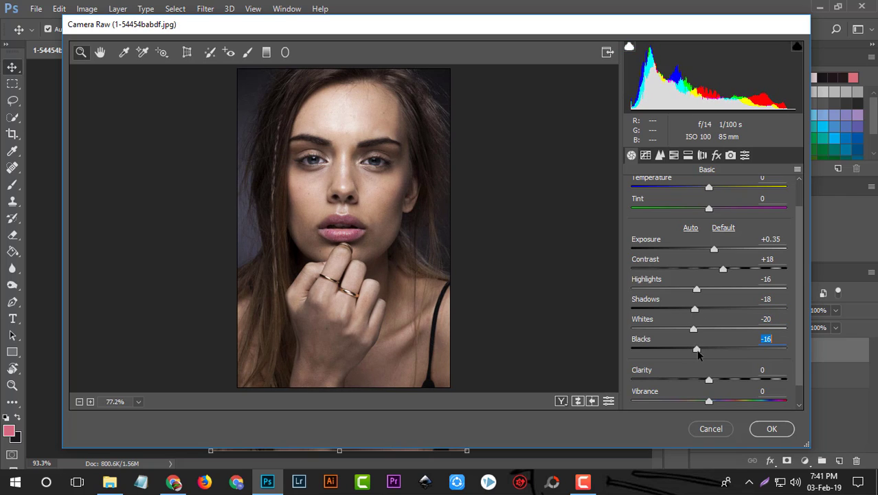
{"action": "scroll", "coordinate": [700, 352], "scroll_direction": "down", "scroll_amount": 1}
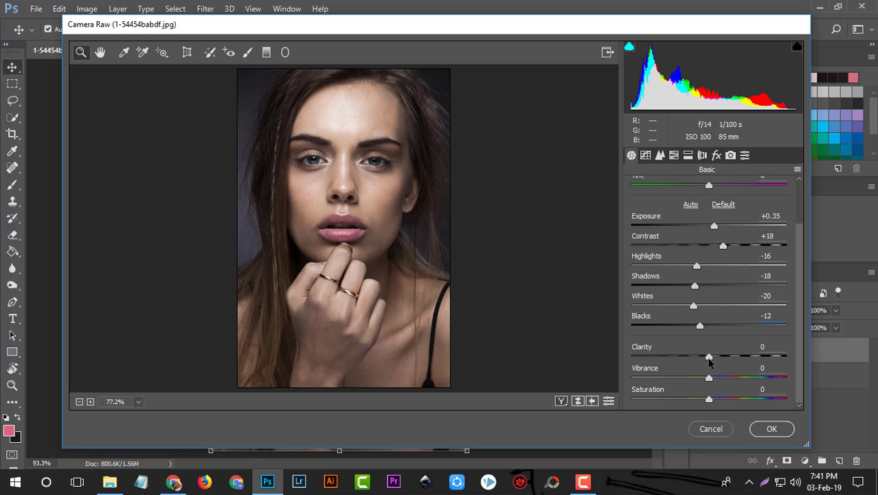
{"action": "left_click_drag", "start_coordinate": [709, 358], "coordinate": [711, 360]}
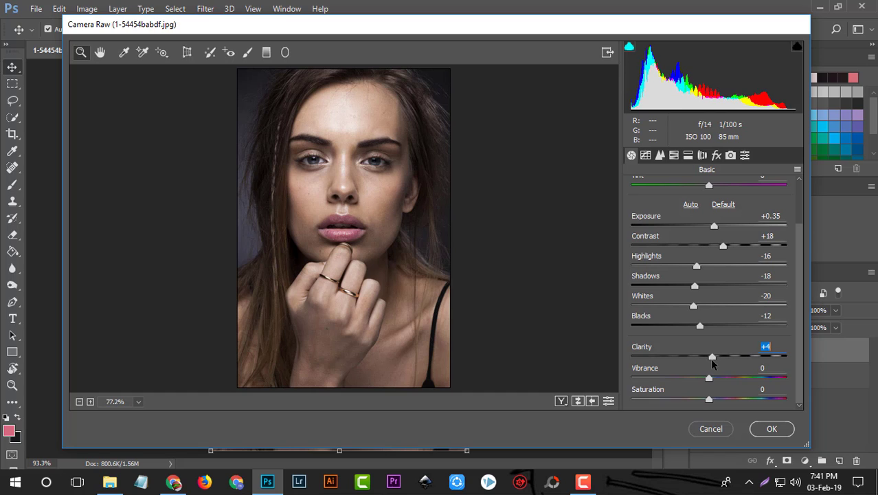
Refine Contrast to +13 and Exposure to +0.10, then compare before and after
{"action": "scroll", "coordinate": [678, 351], "scroll_direction": "up", "scroll_amount": 1}
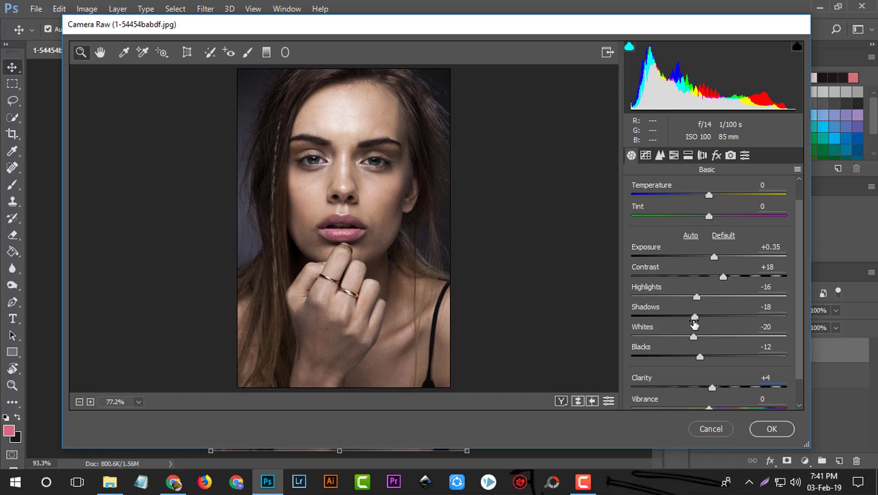
{"action": "left_click_drag", "start_coordinate": [695, 316], "coordinate": [700, 317]}
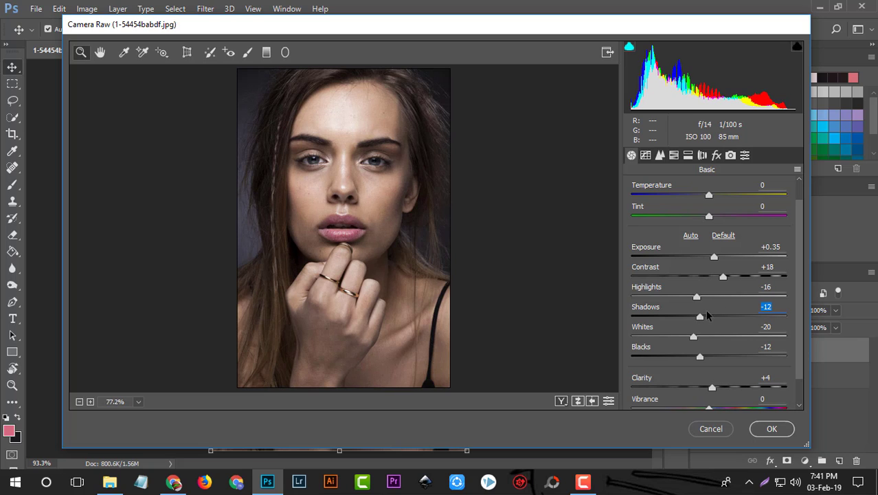
{"action": "left_click_drag", "start_coordinate": [723, 278], "coordinate": [720, 278]}
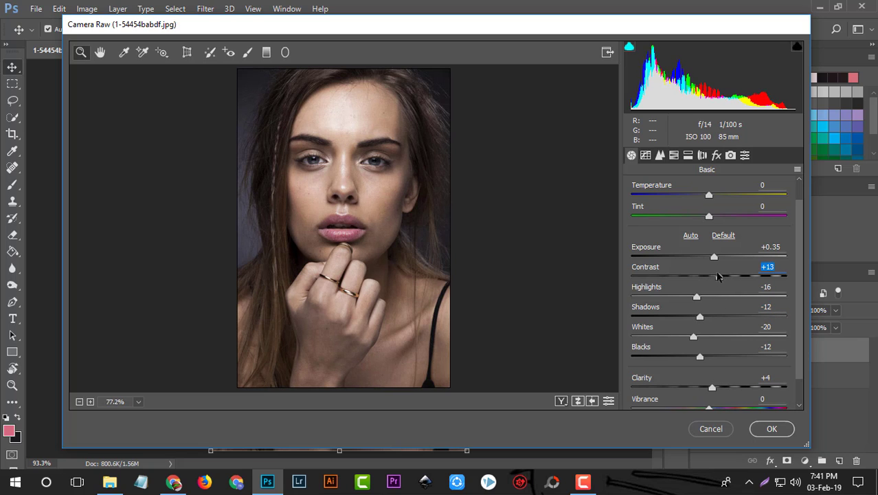
{"action": "double_click", "coordinate": [709, 259]}
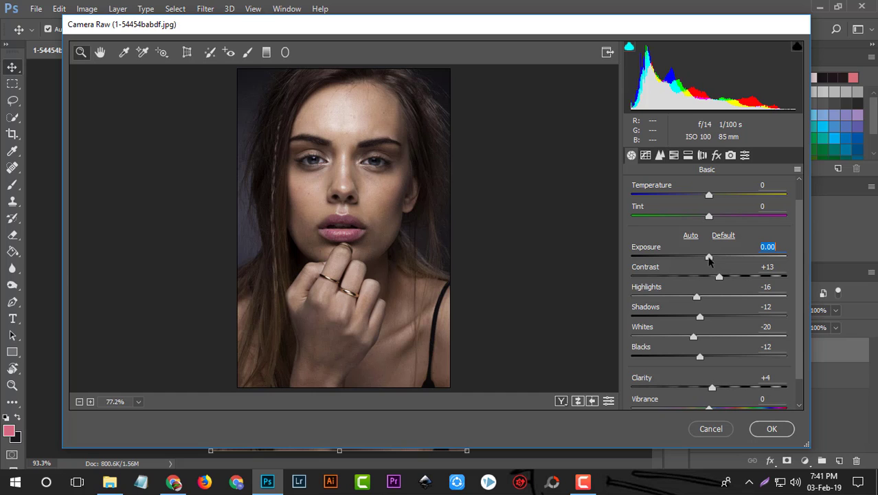
{"action": "left_click_drag", "start_coordinate": [709, 259], "coordinate": [711, 260]}
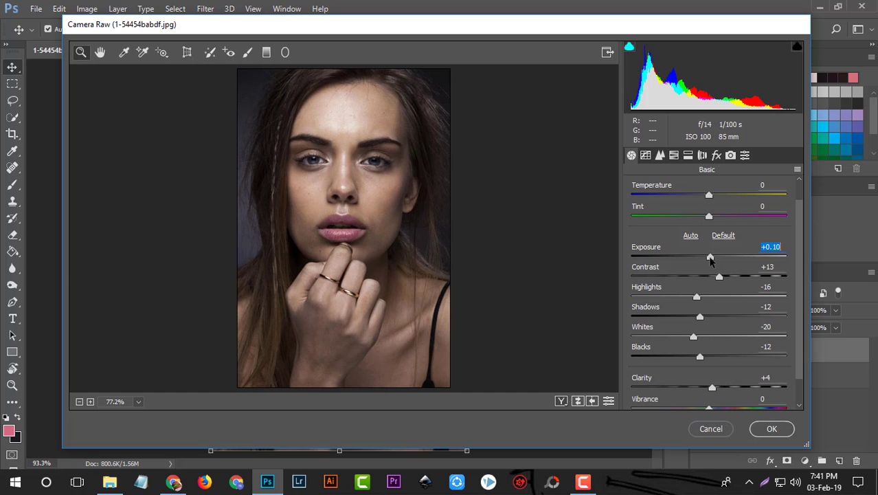
{"action": "left_click", "coordinate": [578, 401]}
{"action": "left_click", "coordinate": [579, 401]}
In the Camera Raw Basic panel, set Vibrance +3, Tint +6 and Temperature -3
{"action": "scroll", "coordinate": [681, 334], "scroll_direction": "down", "scroll_amount": 2}
{"action": "scroll", "coordinate": [682, 334], "scroll_direction": "up", "scroll_amount": 3}
{"action": "scroll", "coordinate": [682, 341], "scroll_direction": "down", "scroll_amount": 2}
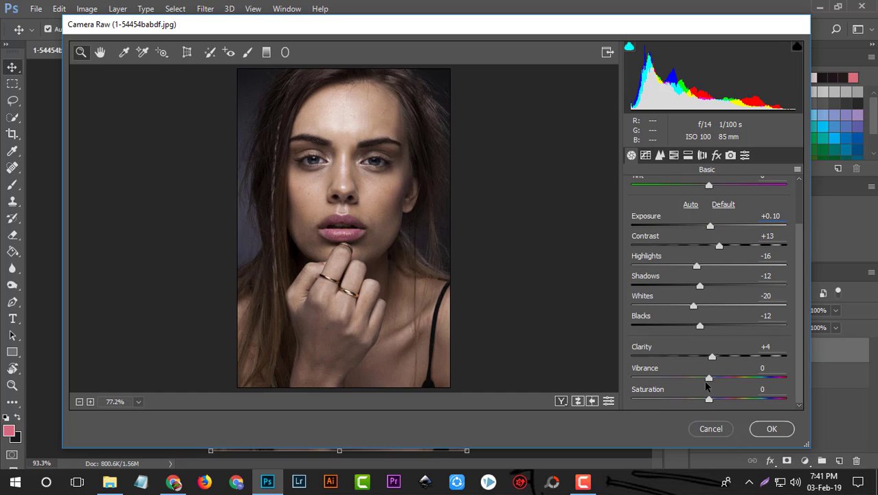
{"action": "left_click_drag", "start_coordinate": [708, 380], "coordinate": [711, 380]}
{"action": "scroll", "coordinate": [681, 341], "scroll_direction": "up", "scroll_amount": 2}
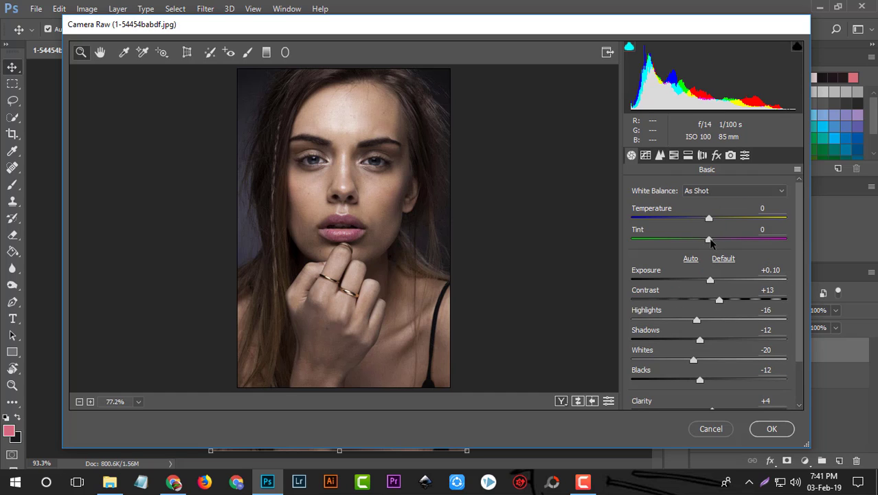
{"action": "left_click_drag", "start_coordinate": [708, 240], "coordinate": [713, 241]}
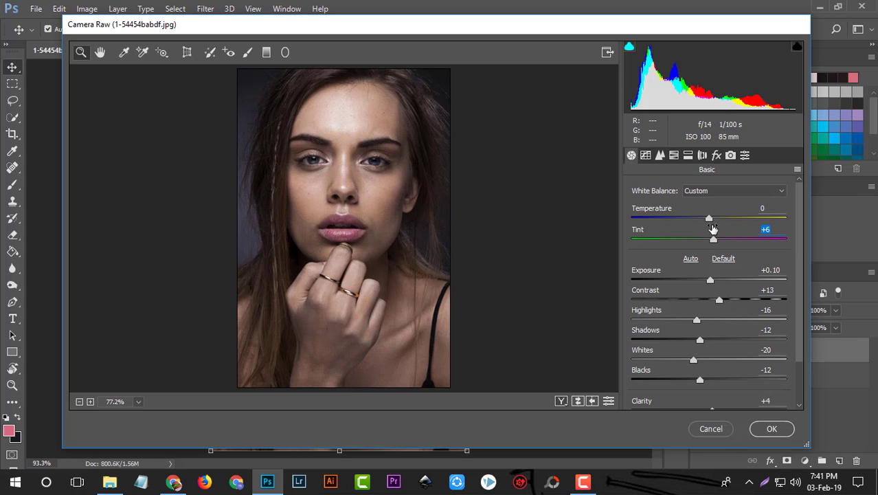
{"action": "left_click_drag", "start_coordinate": [710, 218], "coordinate": [708, 219]}
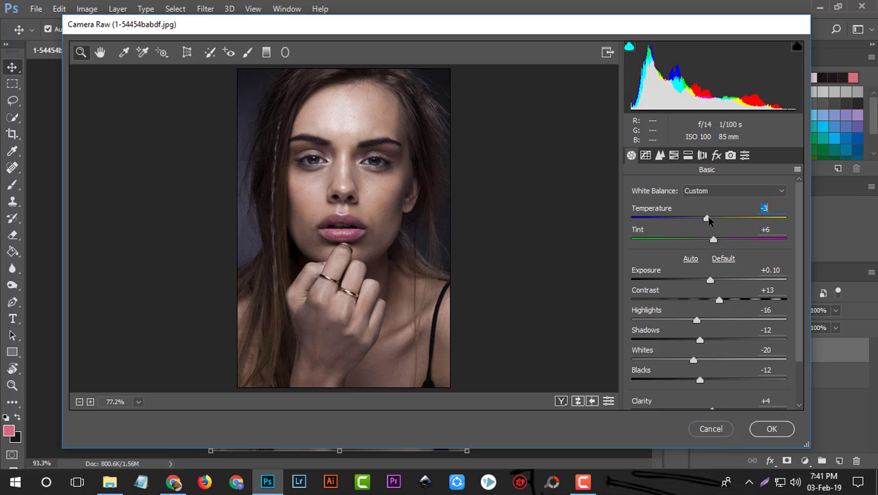
In the Detail tab at 100% zoom, set Luminance noise reduction to 11
{"action": "left_click", "coordinate": [646, 156]}
{"action": "left_click", "coordinate": [659, 156]}
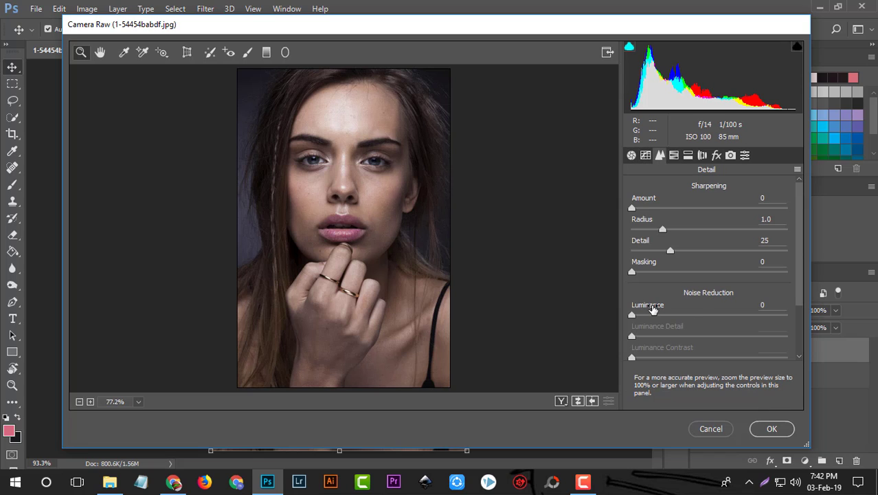
{"action": "scroll", "coordinate": [652, 304], "scroll_direction": "down", "scroll_amount": 2}
{"action": "scroll", "coordinate": [651, 303], "scroll_direction": "up", "scroll_amount": 2}
{"action": "left_click", "coordinate": [348, 192]}
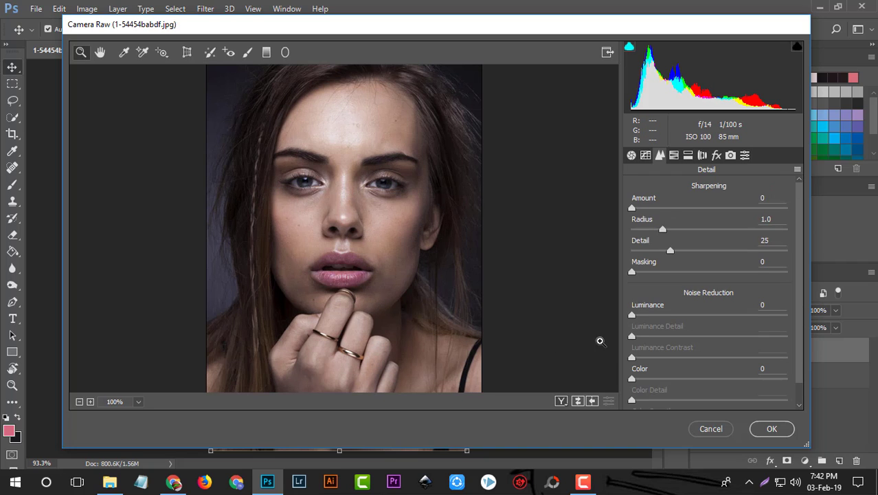
{"action": "mouse_move", "coordinate": [633, 315]}
{"action": "left_mouse_down"}
{"action": "mouse_move", "coordinate": [752, 313]}
{"action": "mouse_move", "coordinate": [646, 316]}
{"action": "left_mouse_up"}
{"action": "left_click_drag", "start_coordinate": [646, 315], "coordinate": [649, 316]}
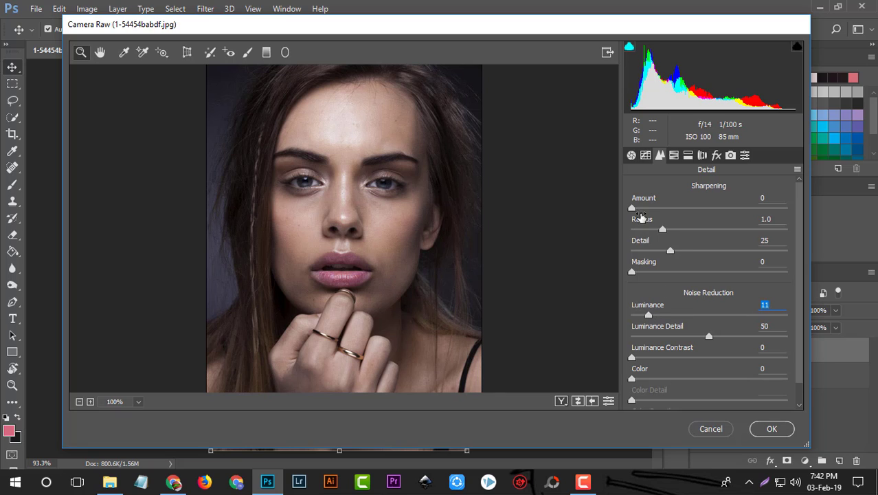
Set Sharpening Amount to 10, fit the preview in view, and show HSL/Grayscale
{"action": "mouse_move", "coordinate": [632, 208]}
{"action": "left_mouse_down"}
{"action": "mouse_move", "coordinate": [715, 200]}
{"action": "mouse_move", "coordinate": [636, 210]}
{"action": "mouse_move", "coordinate": [645, 210]}
{"action": "left_mouse_up"}
{"action": "left_click", "coordinate": [138, 402]}
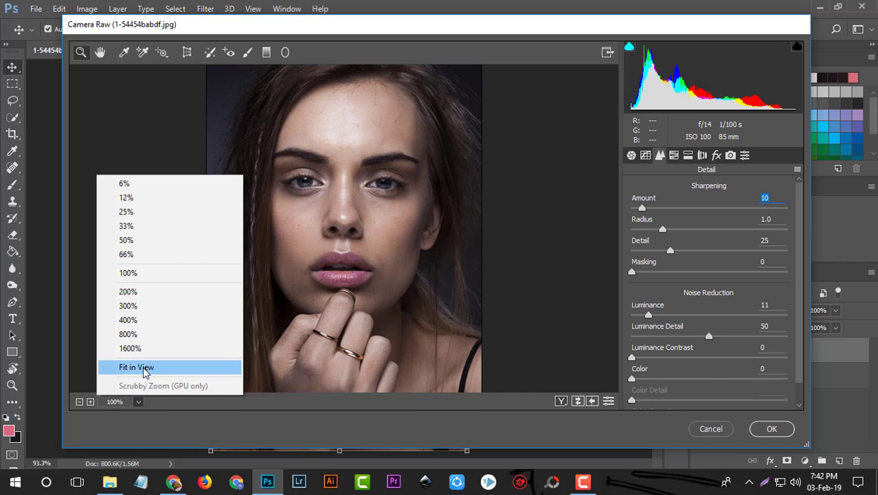
{"action": "left_click", "coordinate": [143, 373]}
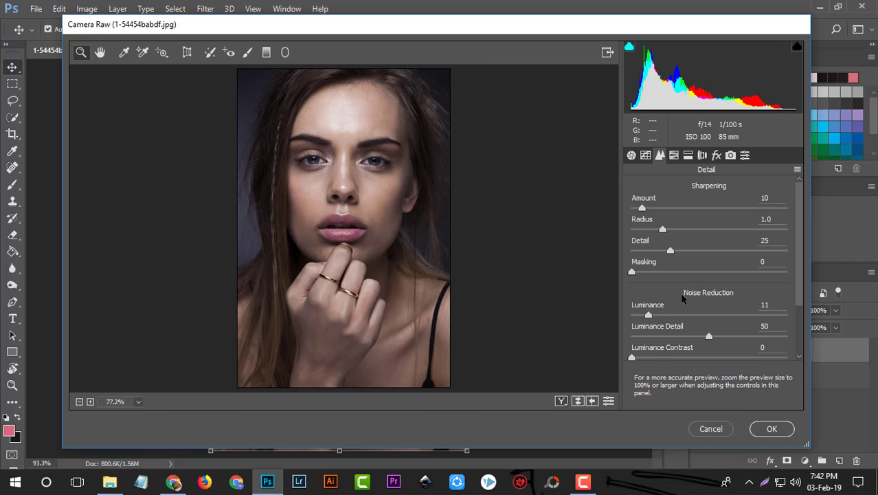
{"action": "left_click", "coordinate": [674, 156]}
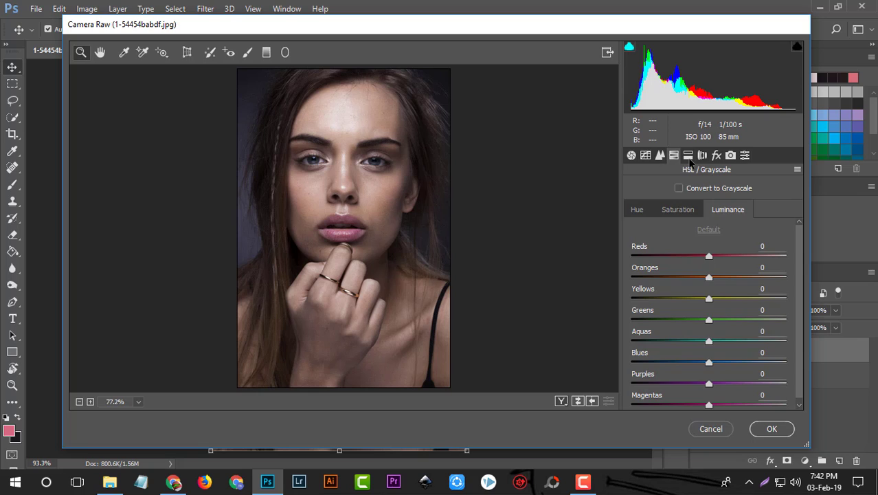
Look through the Split Toning and Lens Correction tabs and reach the Effects tab
{"action": "left_click", "coordinate": [688, 158]}
{"action": "left_click", "coordinate": [702, 156]}
{"action": "scroll", "coordinate": [706, 239], "scroll_direction": "down", "scroll_amount": 2}
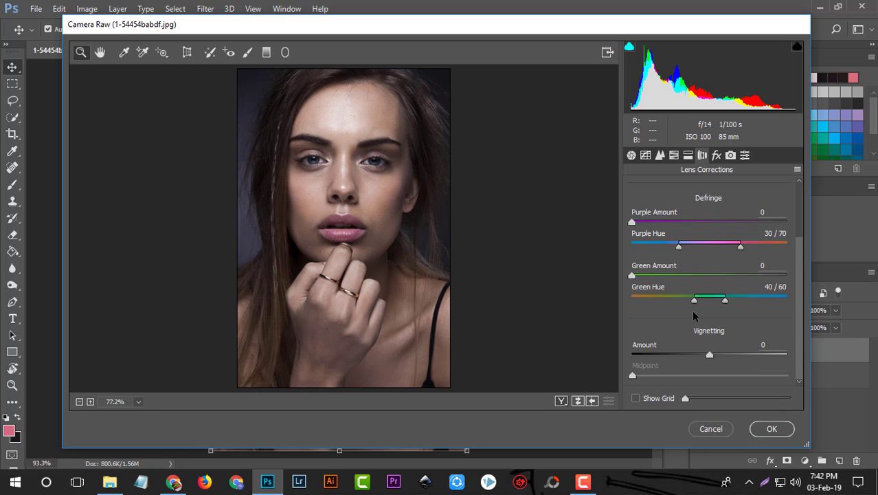
{"action": "scroll", "coordinate": [691, 310], "scroll_direction": "up", "scroll_amount": 2}
{"action": "left_click", "coordinate": [714, 159]}
{"action": "scroll", "coordinate": [707, 313], "scroll_direction": "down", "scroll_amount": 3}
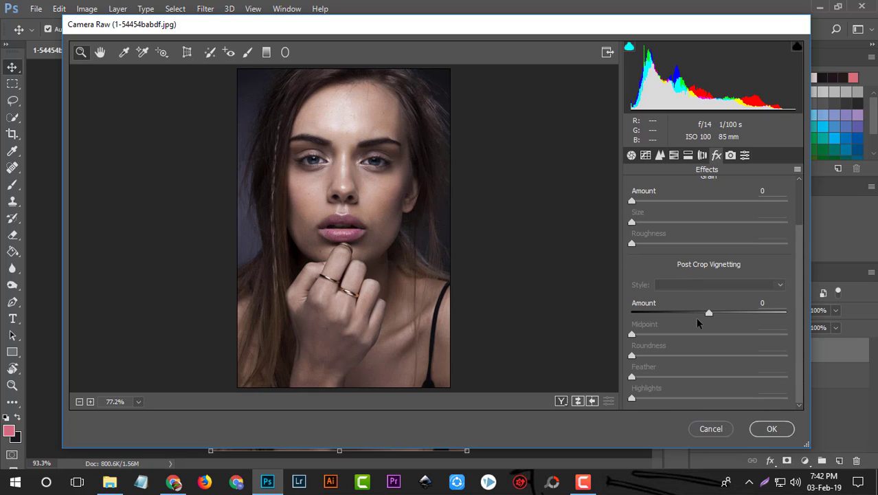
Add a post-crop vignette with Midpoint 81, Feather 56 and Roundness +6
{"action": "left_click", "coordinate": [710, 315]}
{"action": "left_click_drag", "start_coordinate": [710, 314], "coordinate": [682, 314]}
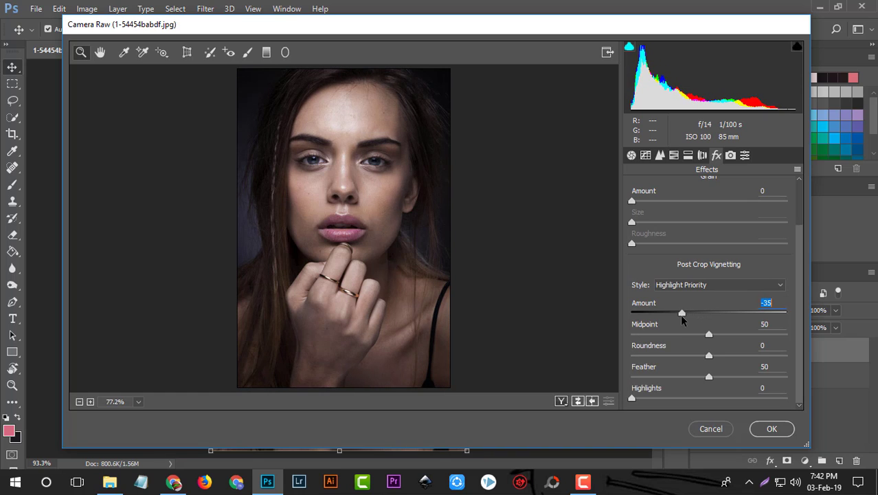
{"action": "left_click_drag", "start_coordinate": [710, 334], "coordinate": [757, 335]}
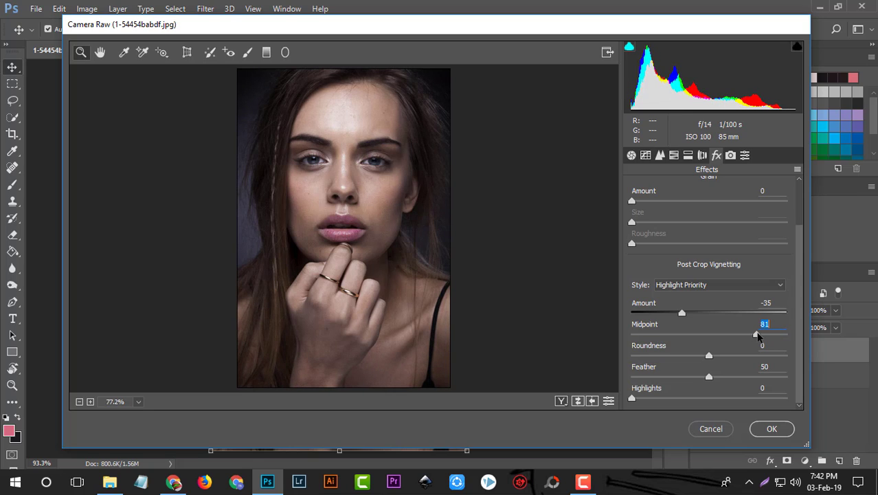
{"action": "left_click_drag", "start_coordinate": [710, 377], "coordinate": [719, 378]}
{"action": "left_click_drag", "start_coordinate": [709, 355], "coordinate": [713, 357]}
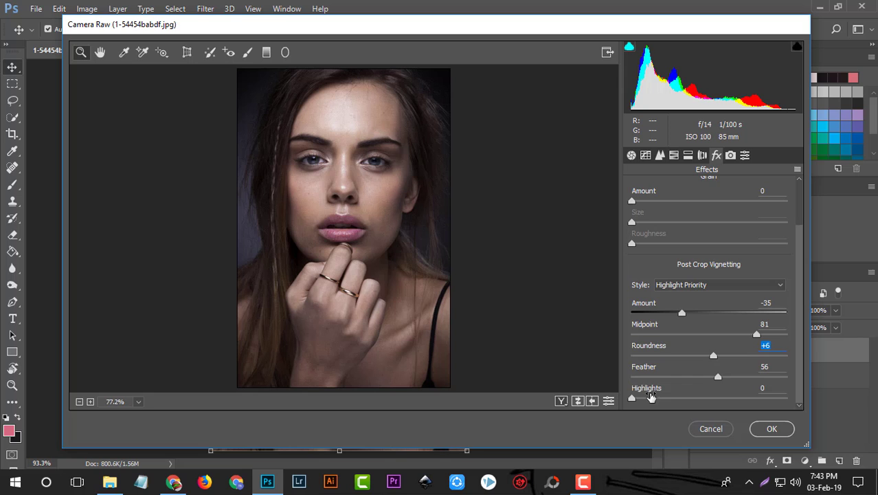
Compare before and after, lighten the vignette Amount to -28, and add Grain 1
{"action": "left_click", "coordinate": [576, 401]}
{"action": "left_click", "coordinate": [576, 402]}
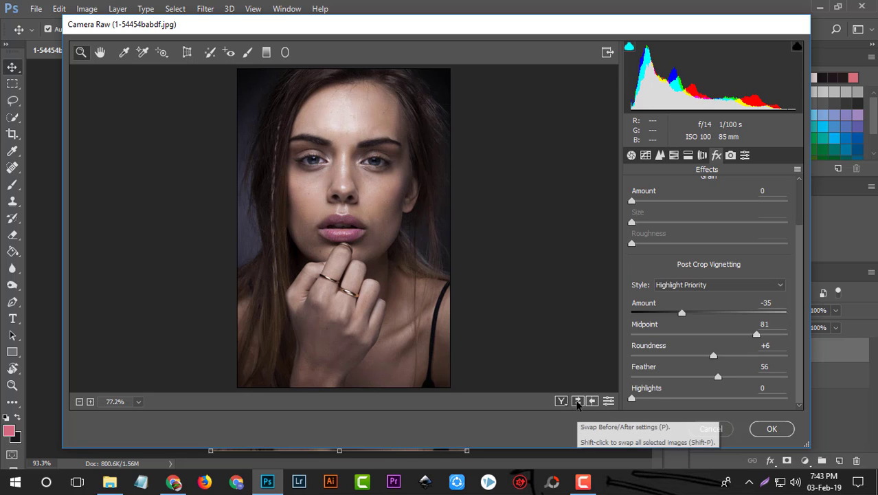
{"action": "left_click", "coordinate": [577, 401]}
{"action": "left_click", "coordinate": [576, 401]}
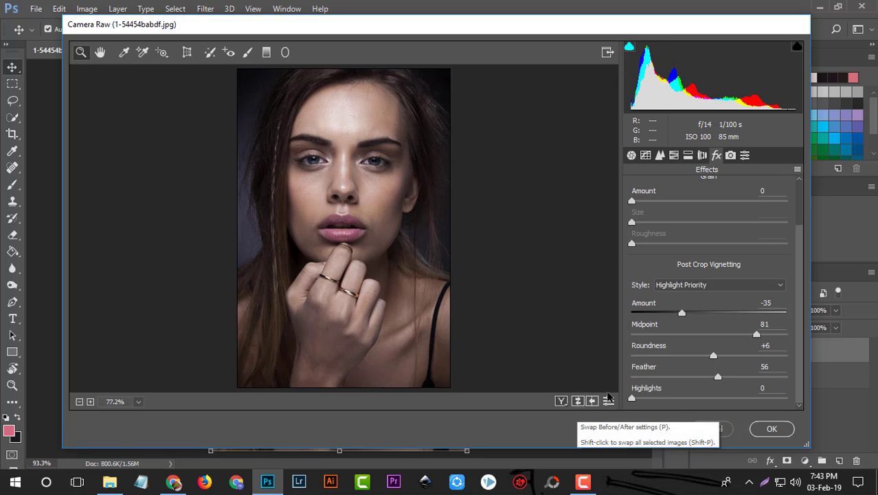
{"action": "left_click_drag", "start_coordinate": [682, 312], "coordinate": [688, 314]}
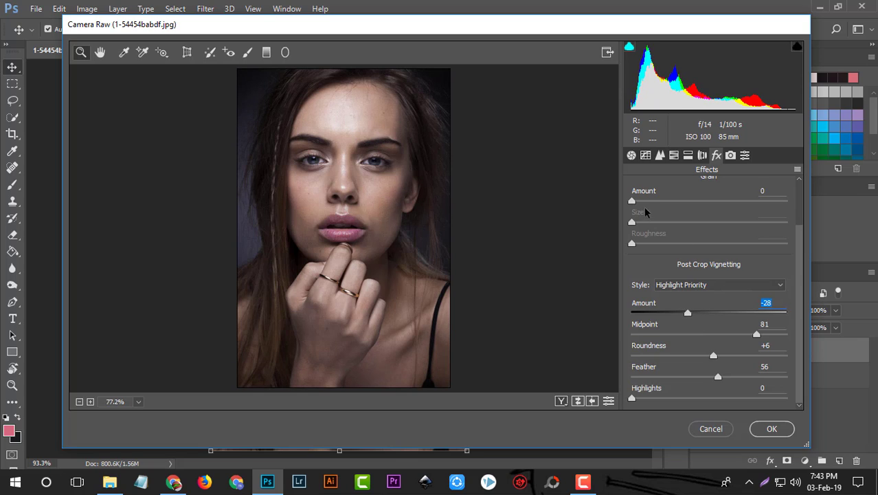
{"action": "mouse_move", "coordinate": [632, 201]}
{"action": "left_mouse_down"}
{"action": "mouse_move", "coordinate": [654, 201]}
{"action": "mouse_move", "coordinate": [634, 201]}
{"action": "left_mouse_up"}
Preview the Dehaze effect, then set Dehaze to +5
{"action": "scroll", "coordinate": [635, 201], "scroll_direction": "up", "scroll_amount": 2}
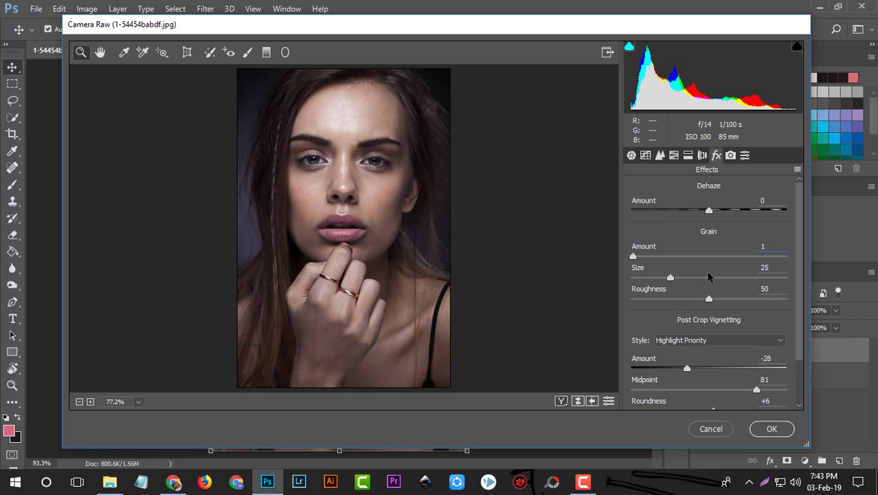
{"action": "left_click", "coordinate": [709, 212]}
{"action": "key", "text": "shift+Up"}
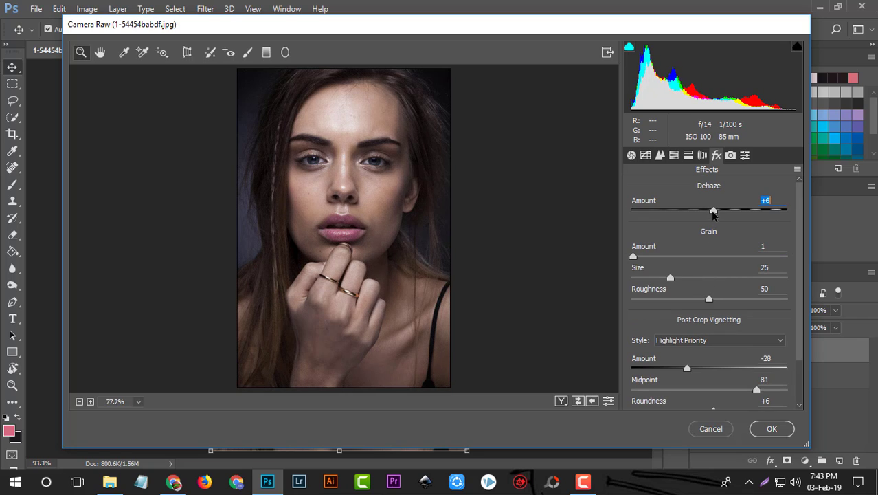
{"action": "key", "text": "shift+Down"}
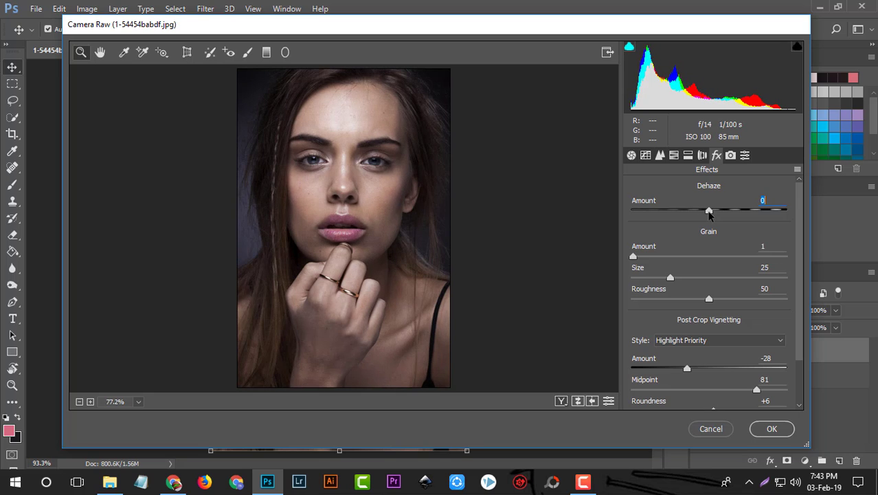
{"action": "left_click_drag", "start_coordinate": [710, 211], "coordinate": [713, 211]}
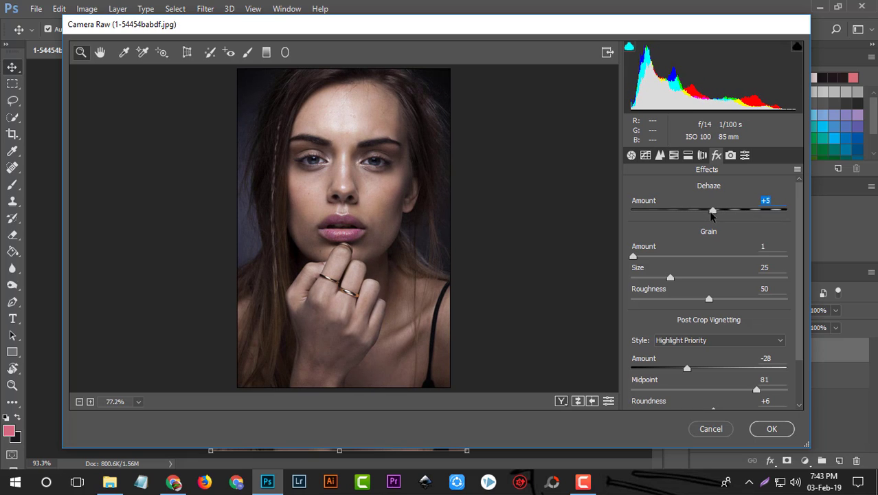
Review the Camera Calibration and Basic tabs, compare against defaults, and apply the Camera Raw smart filter
{"action": "left_click", "coordinate": [730, 155]}
{"action": "scroll", "coordinate": [683, 269], "scroll_direction": "down", "scroll_amount": 1}
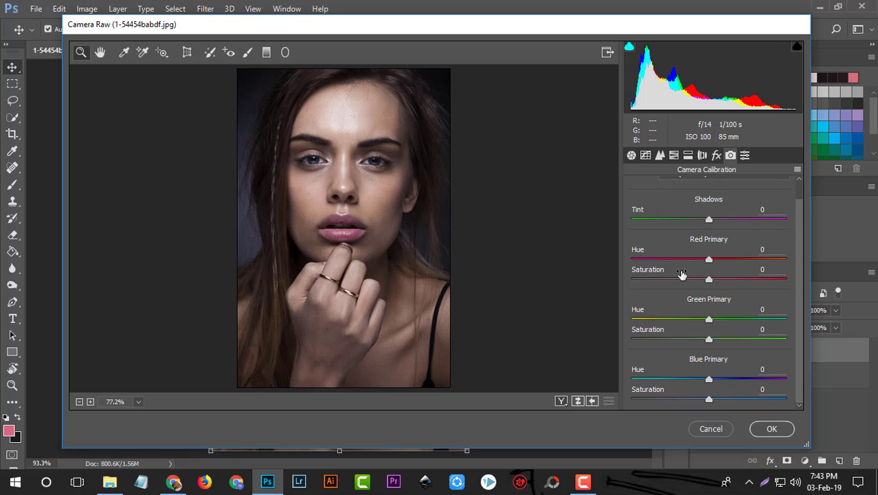
{"action": "scroll", "coordinate": [680, 272], "scroll_direction": "up", "scroll_amount": 1}
{"action": "left_click", "coordinate": [631, 156]}
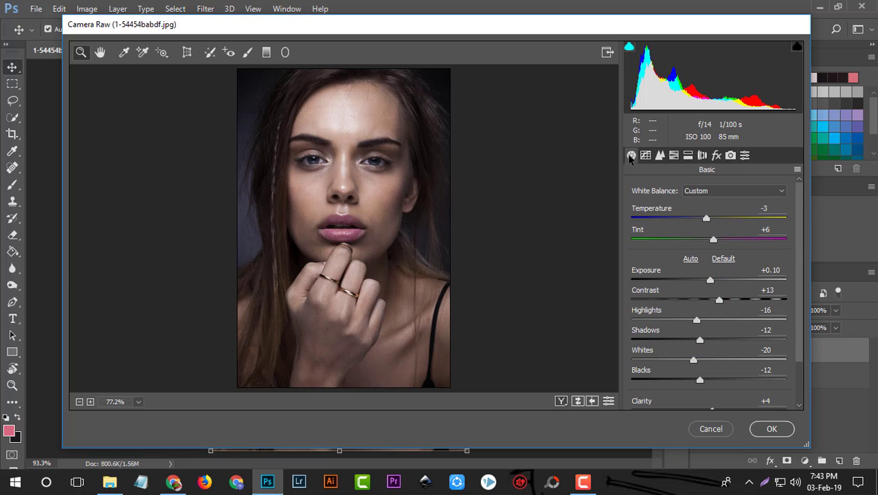
{"action": "scroll", "coordinate": [659, 275], "scroll_direction": "down", "scroll_amount": 2}
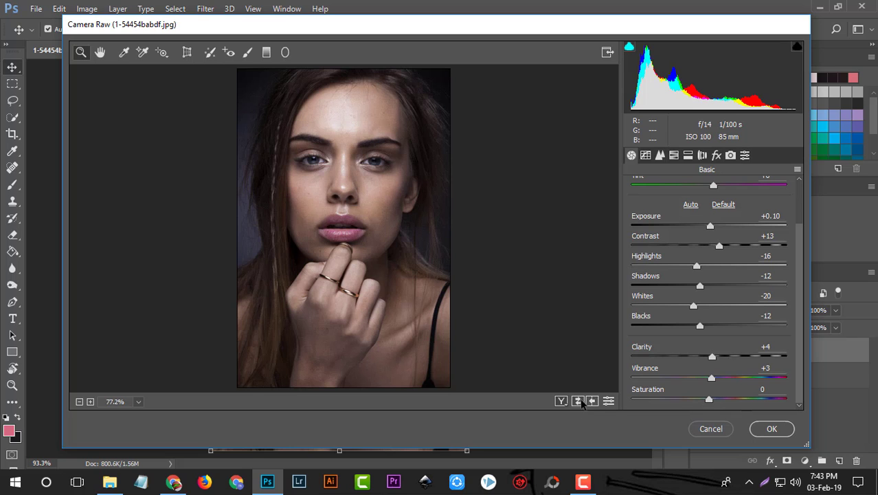
{"action": "left_click", "coordinate": [609, 402]}
{"action": "left_click", "coordinate": [609, 402]}
{"action": "left_click", "coordinate": [773, 430]}
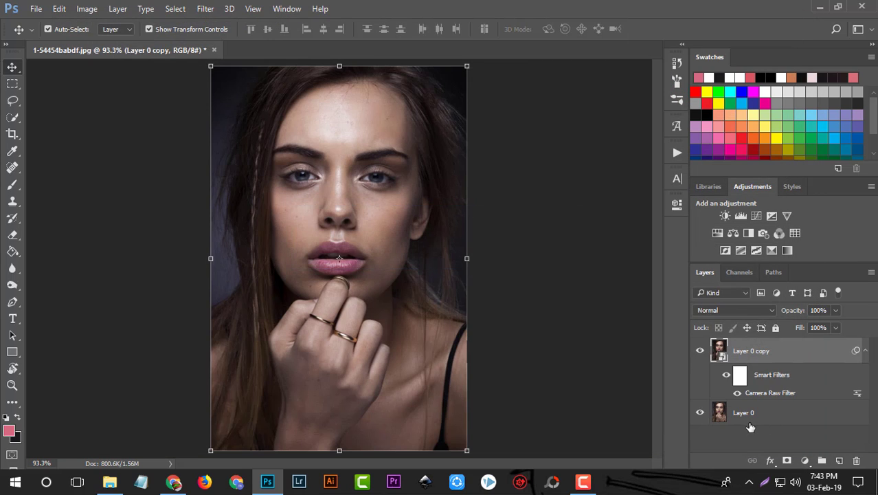
Toggle Layer 0 copy's visibility to compare the filtered result, then bring up the adjustment layer list
{"action": "left_click", "coordinate": [700, 353]}
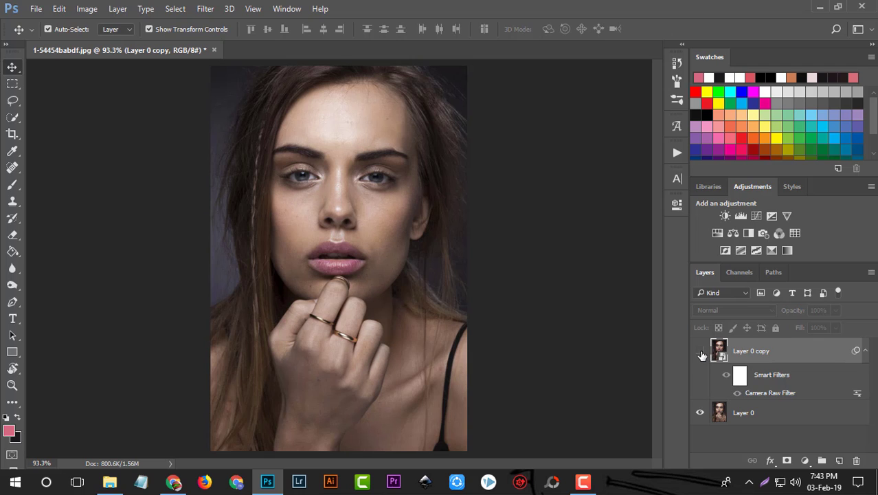
{"action": "left_click", "coordinate": [700, 353]}
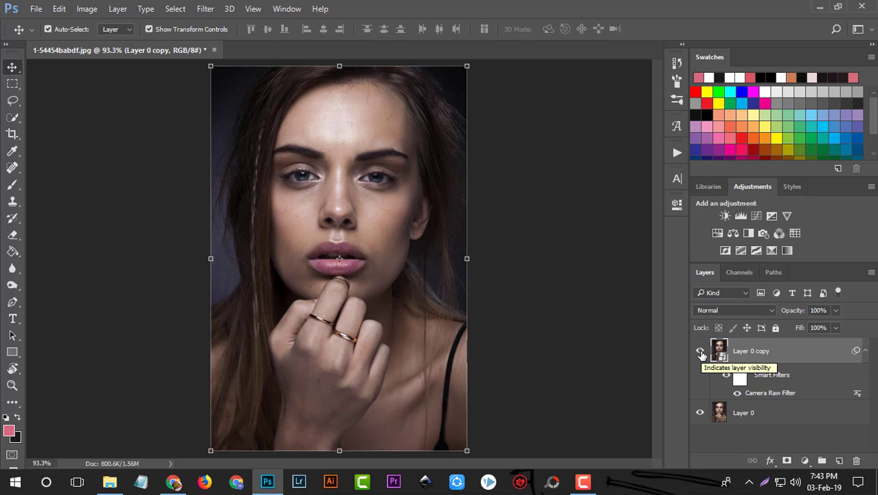
{"action": "left_click", "coordinate": [805, 460]}
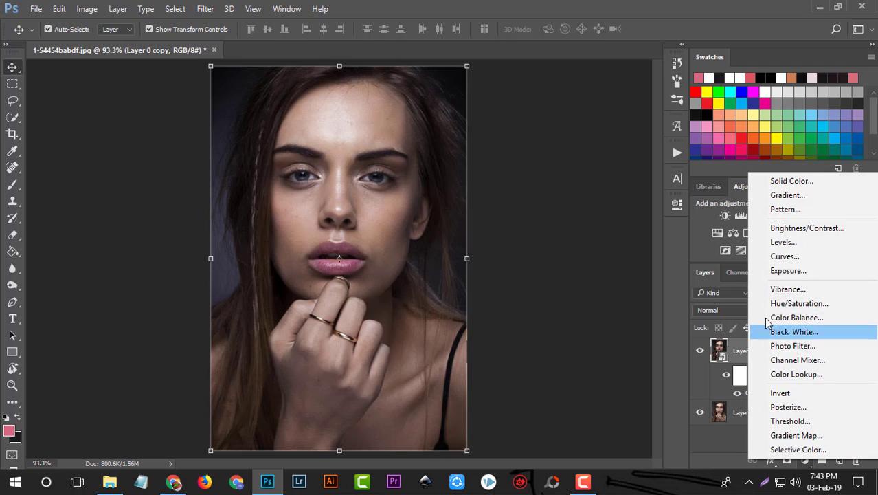
Add a Curves 1 adjustment layer and select its Blue channel
{"action": "left_click", "coordinate": [788, 259]}
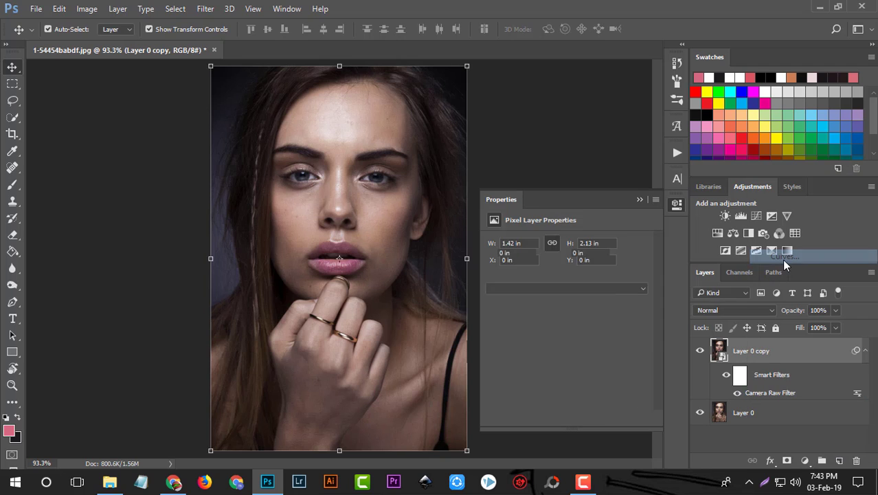
{"action": "left_click", "coordinate": [537, 257]}
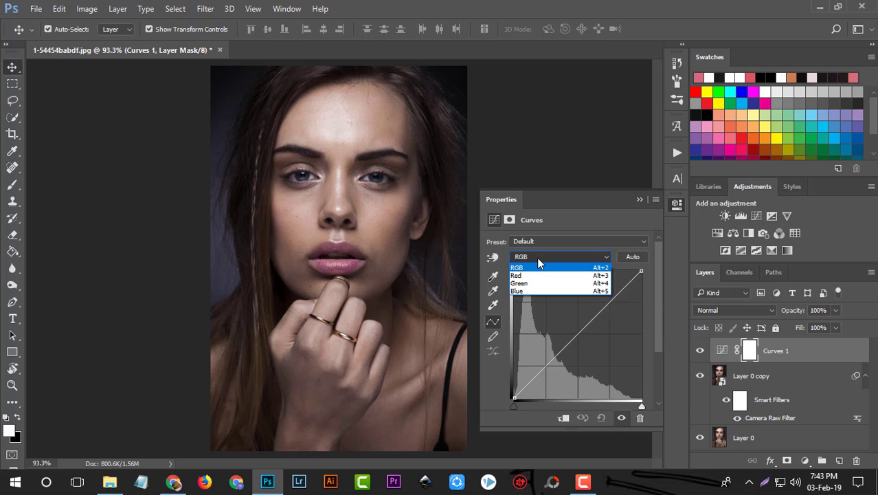
{"action": "left_click", "coordinate": [536, 257]}
{"action": "left_click", "coordinate": [536, 257]}
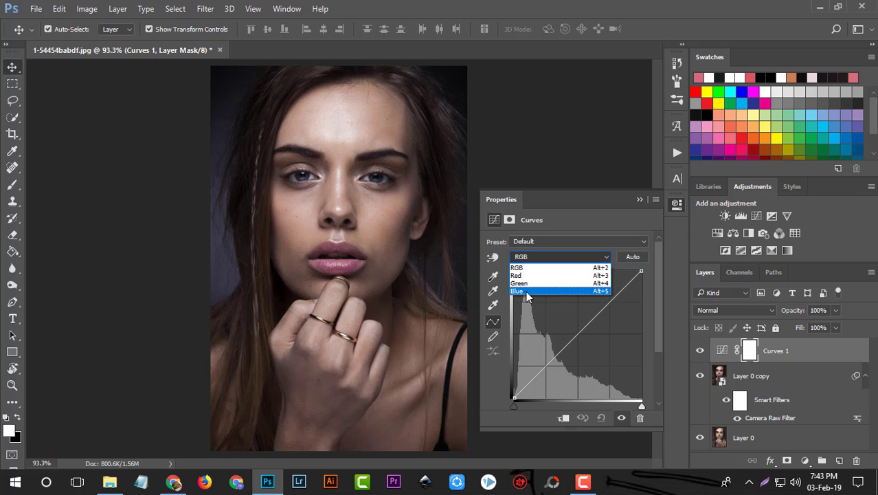
{"action": "left_click", "coordinate": [526, 294]}
Lift the Blue curve's shadows and fine-tune midtone points, then switch to the Red channel
{"action": "left_click_drag", "start_coordinate": [514, 398], "coordinate": [497, 382]}
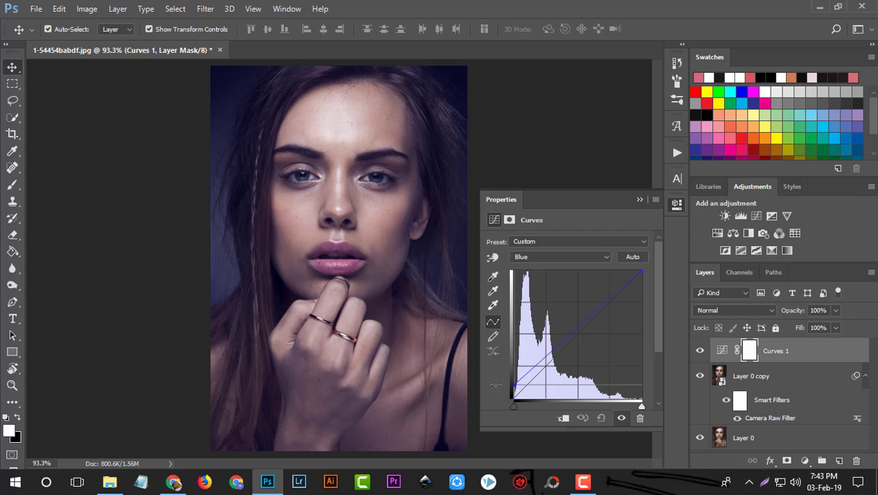
{"action": "left_click_drag", "start_coordinate": [550, 351], "coordinate": [547, 359]}
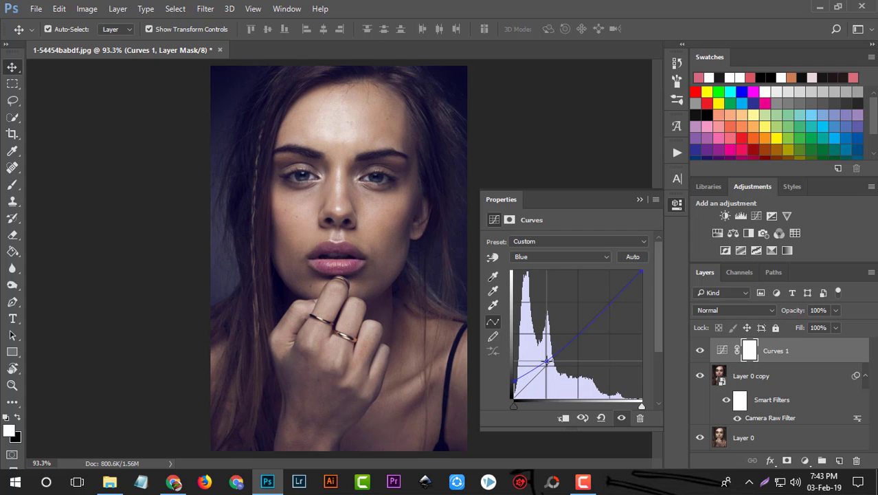
{"action": "left_click", "coordinate": [601, 314]}
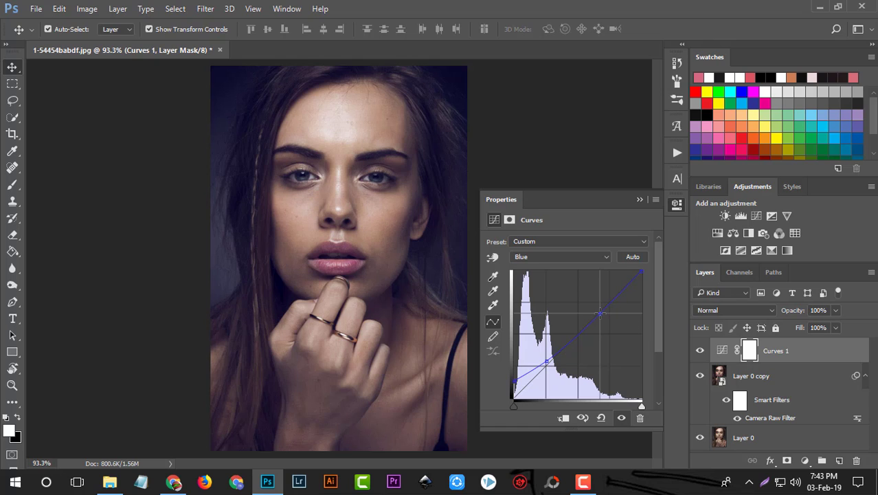
{"action": "left_click_drag", "start_coordinate": [600, 313], "coordinate": [599, 313]}
{"action": "left_click", "coordinate": [545, 363]}
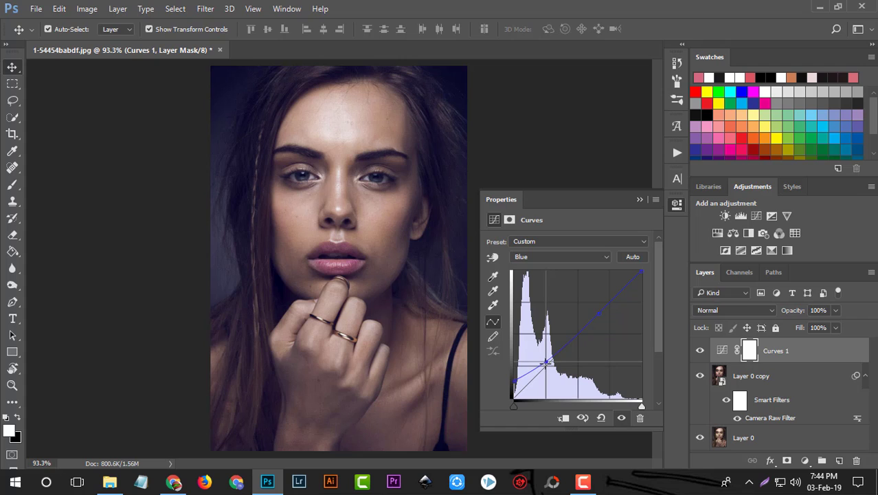
{"action": "left_click_drag", "start_coordinate": [546, 362], "coordinate": [548, 360]}
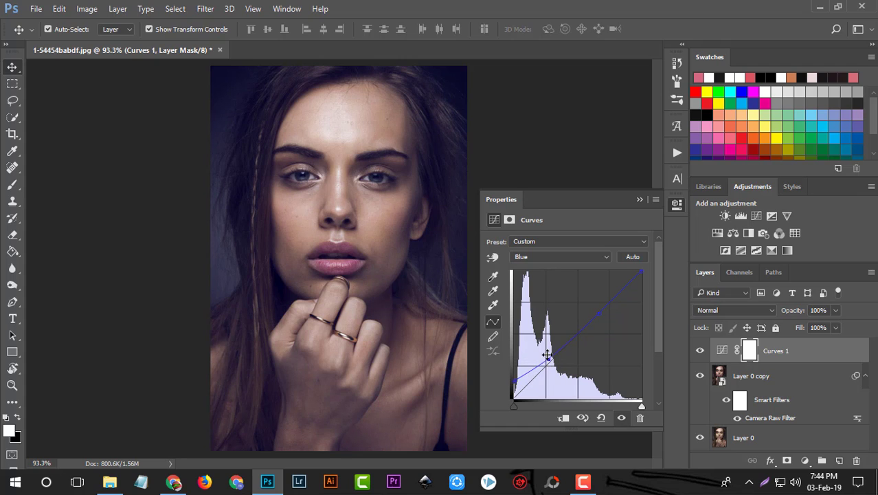
{"action": "left_click", "coordinate": [533, 259]}
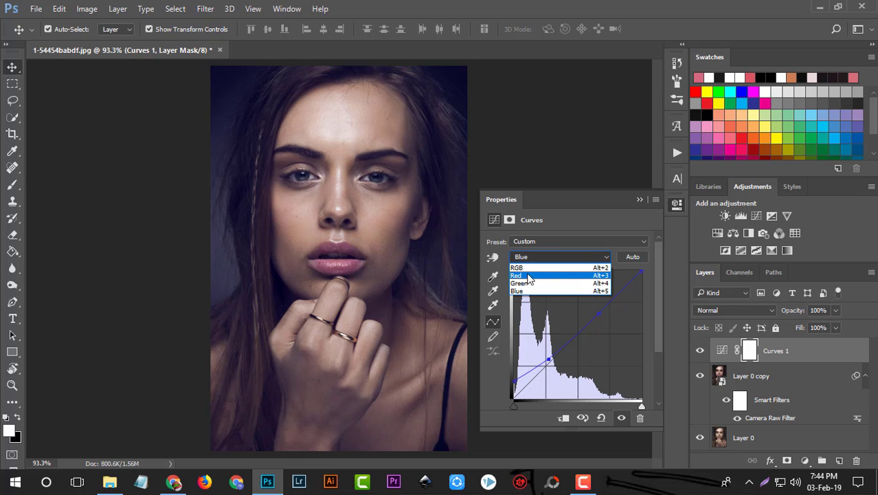
{"action": "left_click", "coordinate": [524, 275]}
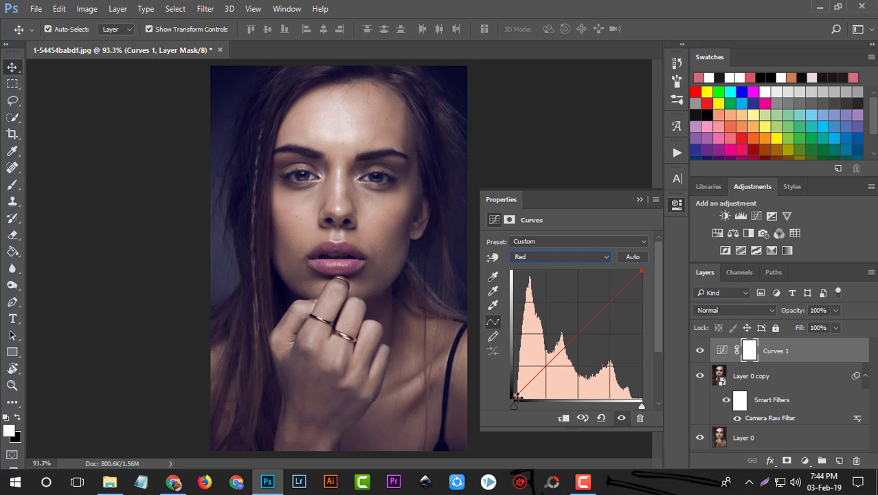
Raise the Red black point, lower its shadows, lift its highlights, then lift the RGB black point
{"action": "left_click_drag", "start_coordinate": [513, 397], "coordinate": [503, 390]}
{"action": "left_click_drag", "start_coordinate": [541, 366], "coordinate": [543, 370]}
{"action": "left_click", "coordinate": [587, 326]}
{"action": "left_click_drag", "start_coordinate": [587, 328], "coordinate": [595, 318]}
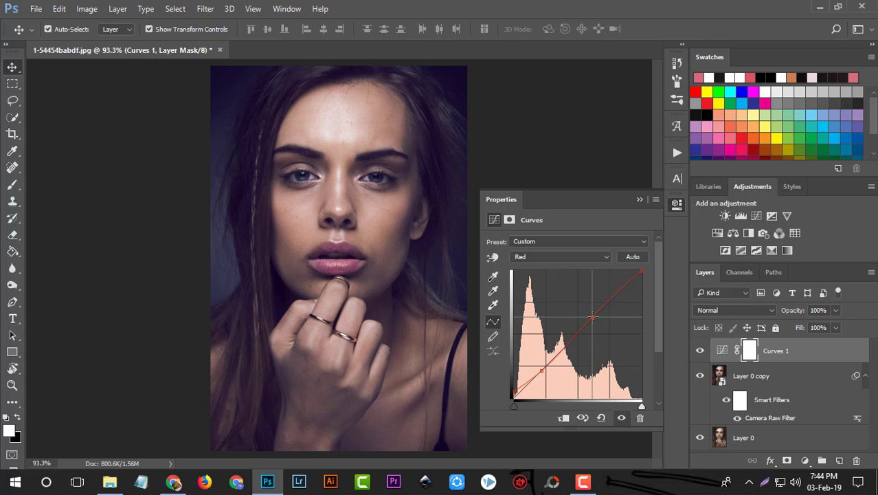
{"action": "left_click", "coordinate": [546, 256]}
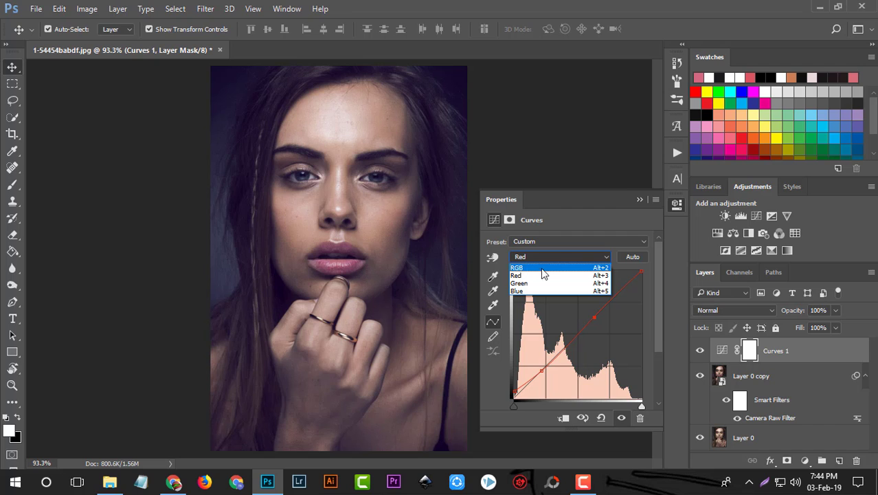
{"action": "left_click", "coordinate": [543, 268]}
{"action": "left_click_drag", "start_coordinate": [514, 398], "coordinate": [502, 388]}
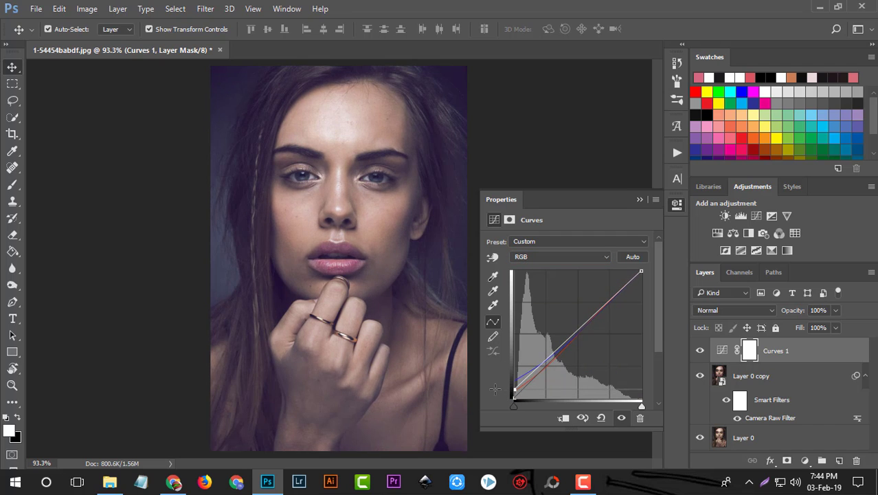
Shape an RGB contrast S-curve, settle the black point near the baseline, and toggle Curves 1 to compare
{"action": "left_click_drag", "start_coordinate": [546, 360], "coordinate": [546, 366]}
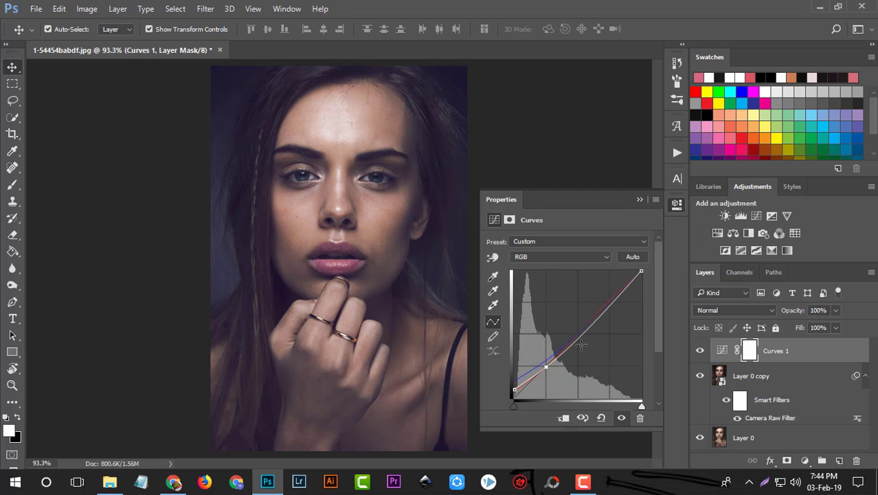
{"action": "left_click_drag", "start_coordinate": [584, 328], "coordinate": [592, 323]}
{"action": "mouse_move", "coordinate": [514, 390]}
{"action": "left_mouse_down"}
{"action": "mouse_move", "coordinate": [514, 399]}
{"action": "mouse_move", "coordinate": [512, 392]}
{"action": "left_mouse_up"}
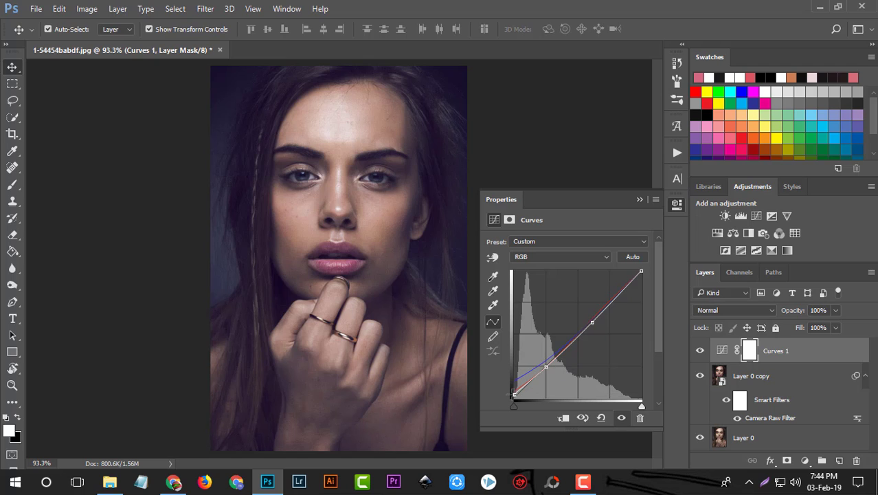
{"action": "left_click_drag", "start_coordinate": [512, 393], "coordinate": [505, 408]}
{"action": "left_click", "coordinate": [639, 200]}
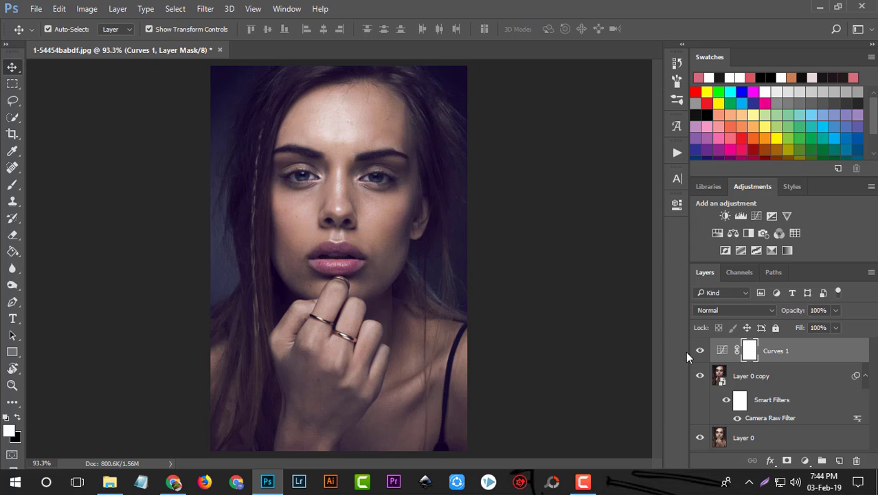
{"action": "left_click", "coordinate": [701, 352]}
{"action": "left_click", "coordinate": [701, 351]}
Add an Exposure layer above Curves 1 with Offset about +0.0083 and Gamma 0.96
{"action": "left_click", "coordinate": [808, 460]}
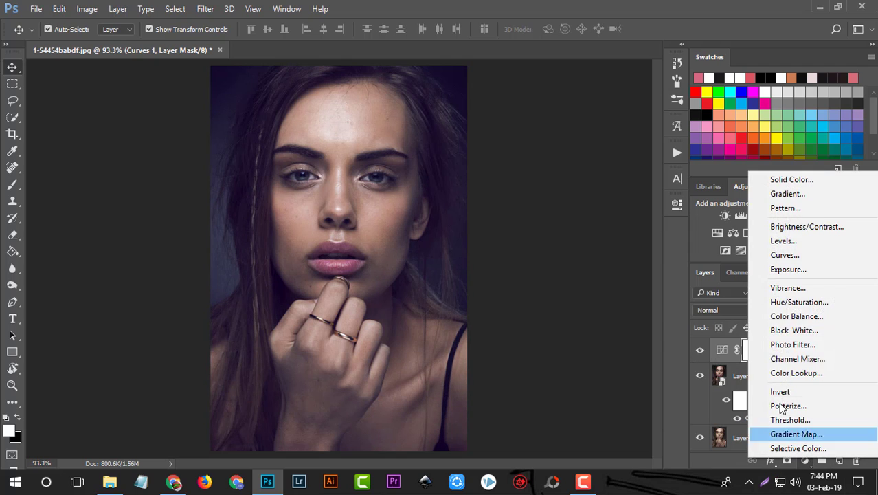
{"action": "left_click", "coordinate": [773, 270]}
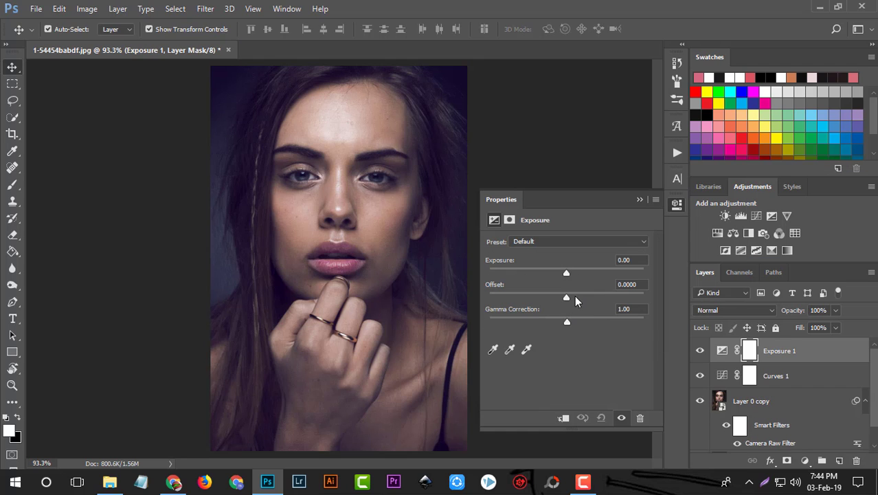
{"action": "left_click_drag", "start_coordinate": [568, 296], "coordinate": [568, 300]}
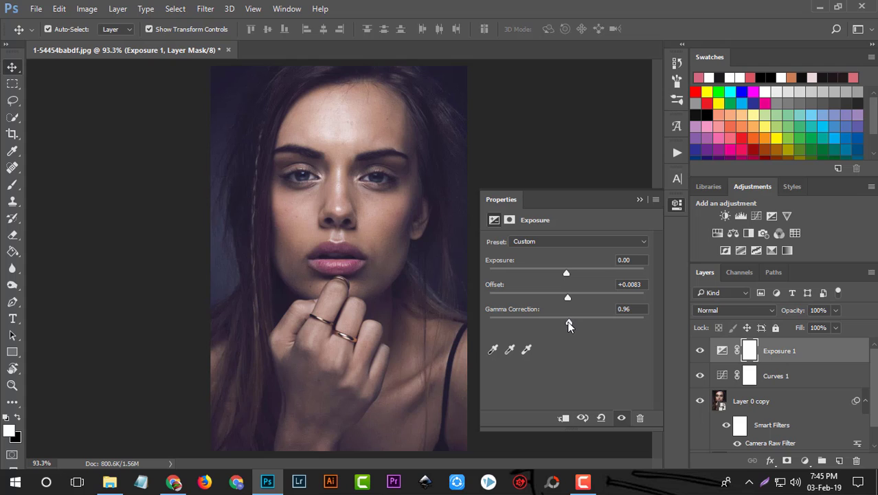
{"action": "left_click", "coordinate": [622, 417]}
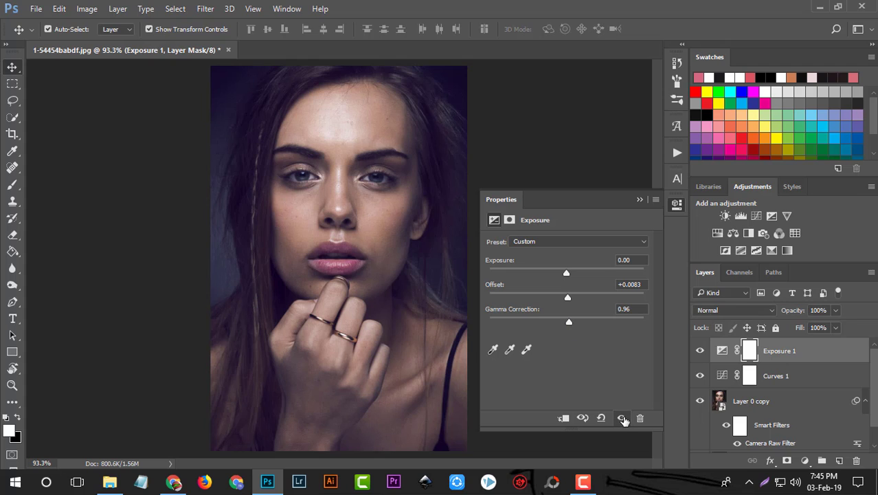
{"action": "left_click", "coordinate": [622, 418]}
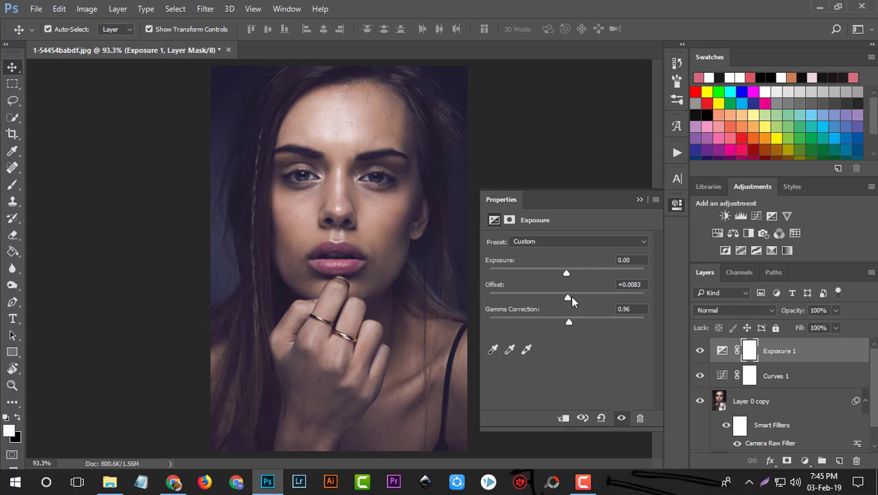
{"action": "left_click_drag", "start_coordinate": [568, 299], "coordinate": [568, 299]}
Close the Exposure properties and toggle Exposure 1 off and on to compare
{"action": "left_click", "coordinate": [639, 201]}
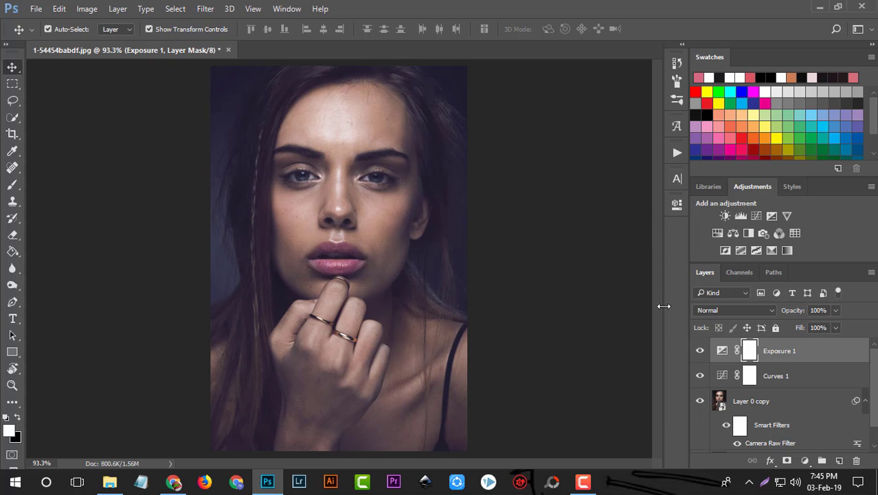
{"action": "left_click", "coordinate": [700, 352]}
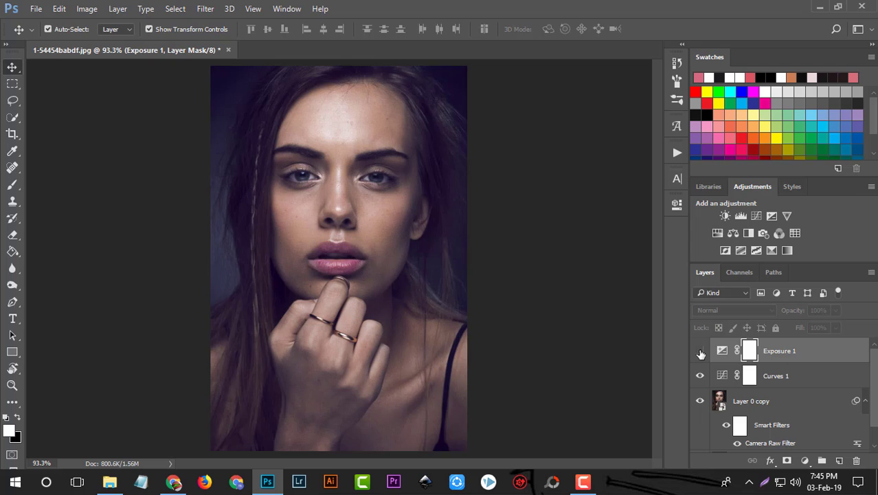
{"action": "left_click", "coordinate": [700, 353]}
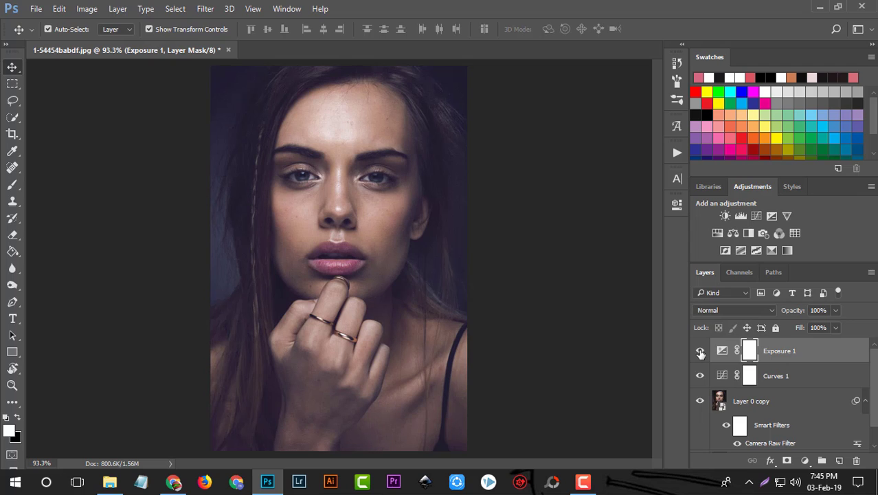
{"action": "left_click", "coordinate": [835, 311]}
{"action": "left_click", "coordinate": [699, 351]}
{"action": "left_click", "coordinate": [700, 352]}
{"action": "left_click", "coordinate": [699, 352]}
Toggle Curves 1 and Layer 0 copy visibility to compare, then select Exposure 1
{"action": "left_click", "coordinate": [754, 382]}
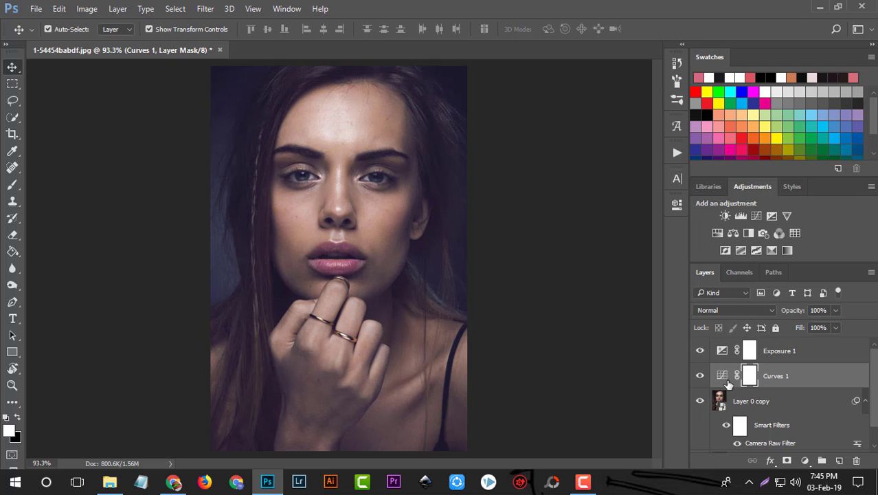
{"action": "left_click", "coordinate": [700, 376]}
{"action": "left_click", "coordinate": [701, 376]}
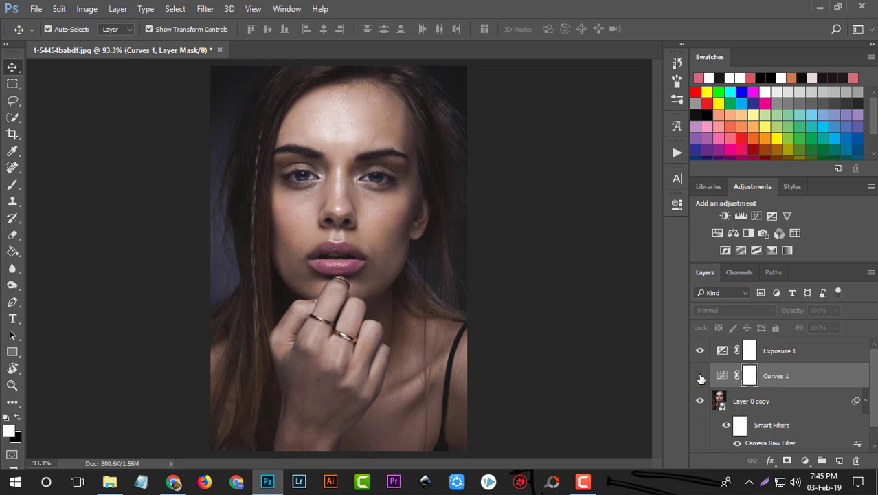
{"action": "left_click", "coordinate": [700, 376]}
{"action": "scroll", "coordinate": [701, 378], "scroll_direction": "down", "scroll_amount": 1}
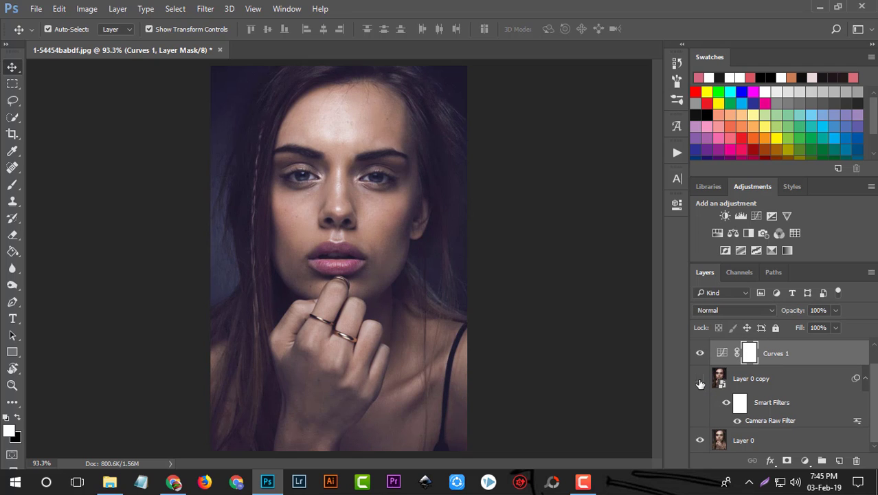
{"action": "left_click", "coordinate": [700, 380]}
{"action": "left_click", "coordinate": [700, 383]}
{"action": "scroll", "coordinate": [760, 373], "scroll_direction": "up", "scroll_amount": 1}
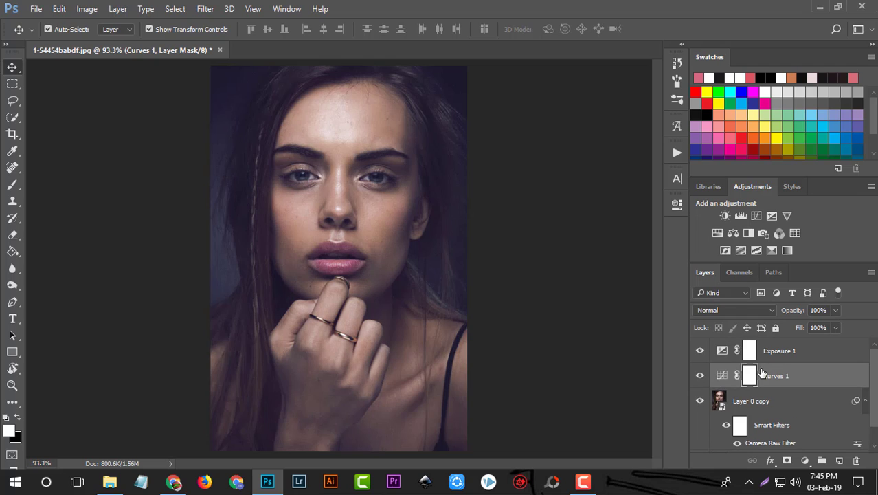
{"action": "left_click", "coordinate": [776, 357]}
Select Exposure 1, Curves 1 and Layer 0 copy and group them into Group 1
{"action": "left_click", "coordinate": [763, 425]}
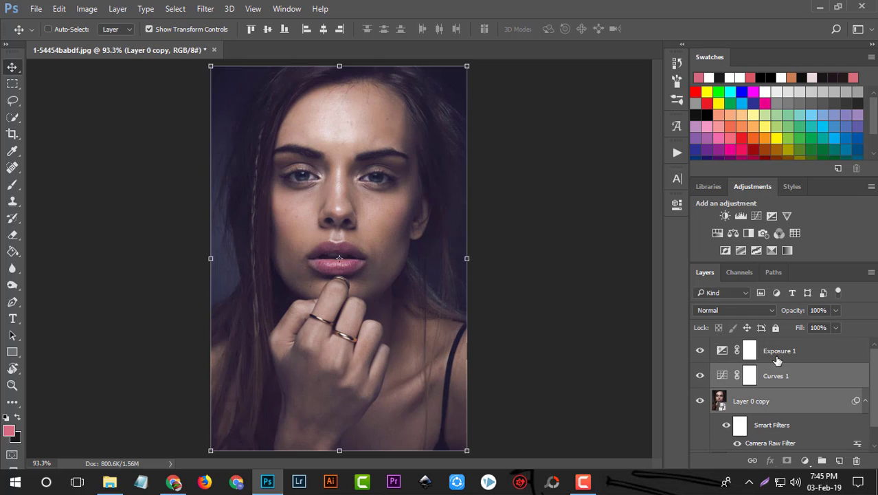
{"action": "left_click", "coordinate": [775, 351], "text": "shift"}
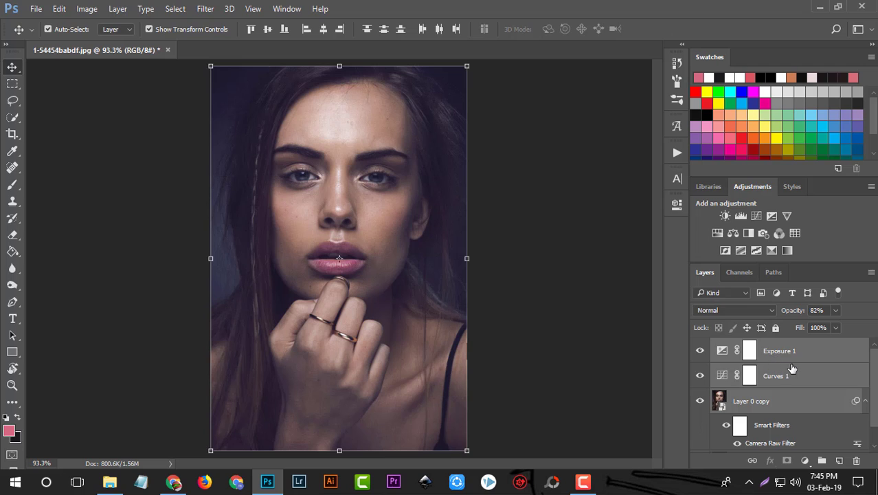
{"action": "left_click_drag", "start_coordinate": [793, 371], "coordinate": [822, 461]}
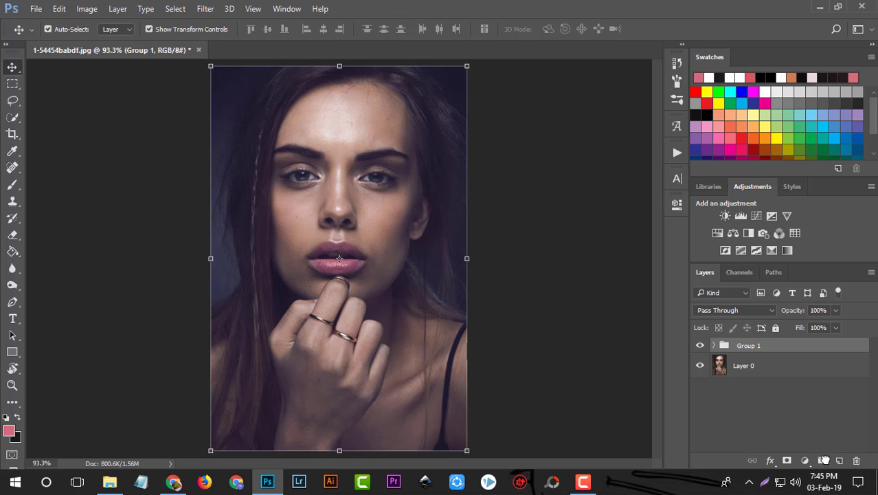
Toggle Group 1's visibility repeatedly to compare the portrait before and after retouching
{"action": "left_click", "coordinate": [701, 346]}
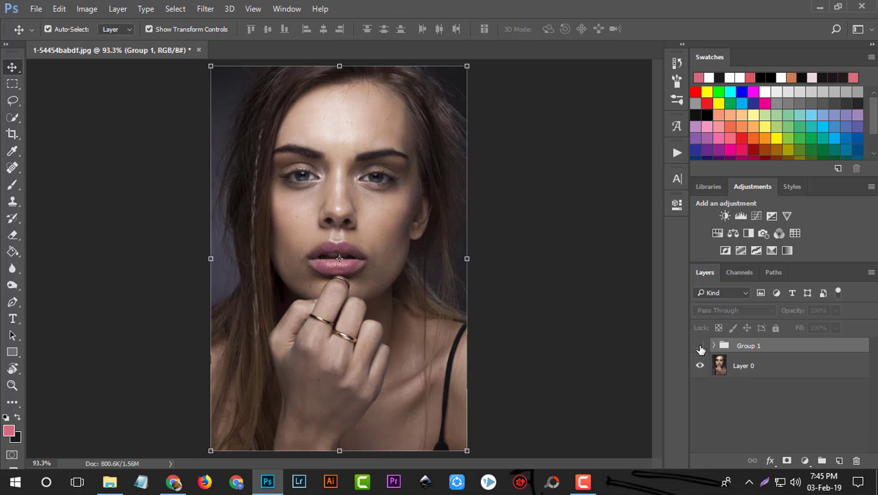
{"action": "left_click", "coordinate": [700, 347]}
{"action": "left_click", "coordinate": [700, 347]}
{"action": "left_click", "coordinate": [701, 346]}
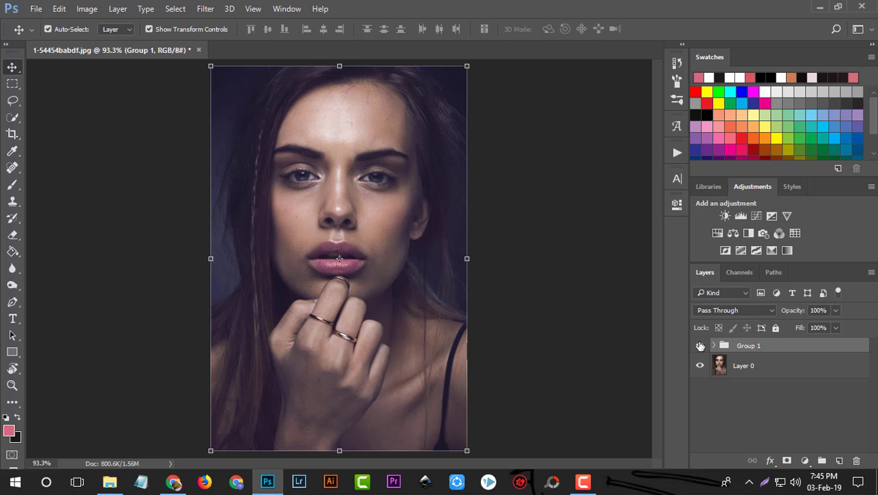
{"action": "left_click", "coordinate": [700, 346]}
{"action": "left_click", "coordinate": [700, 347]}
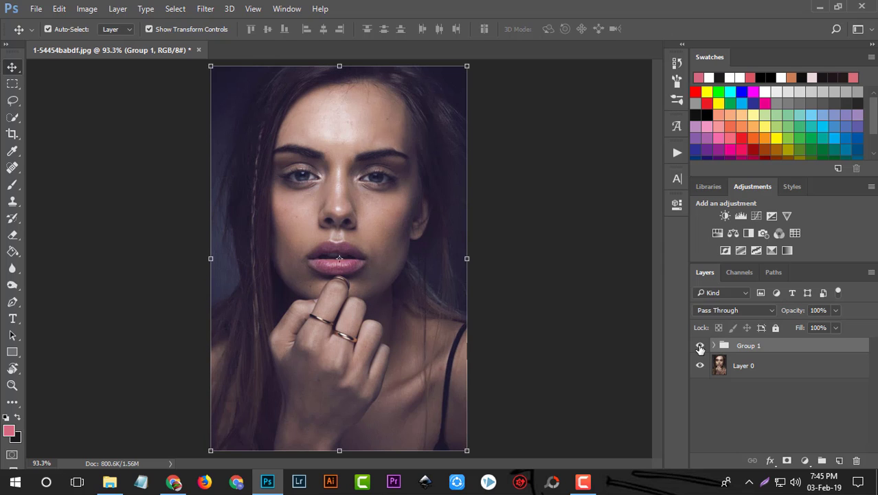